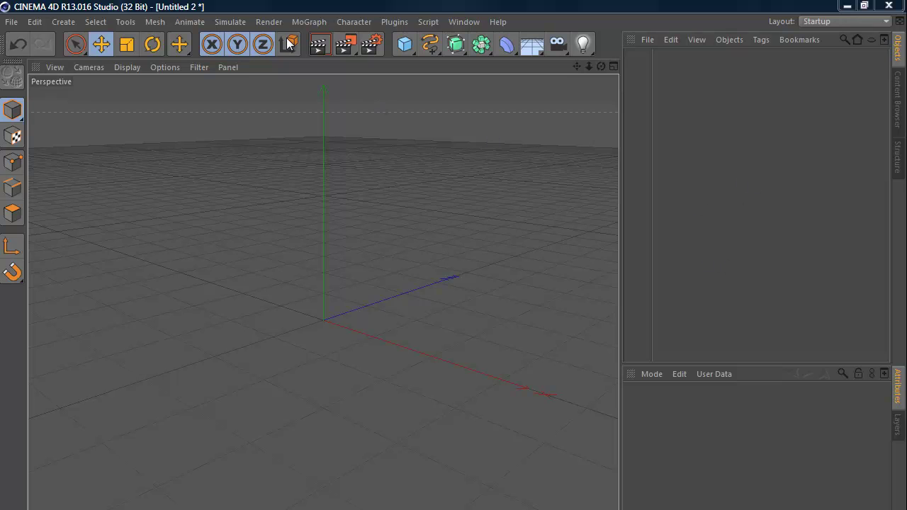
{"action": "left_click", "coordinate": [308, 25]}
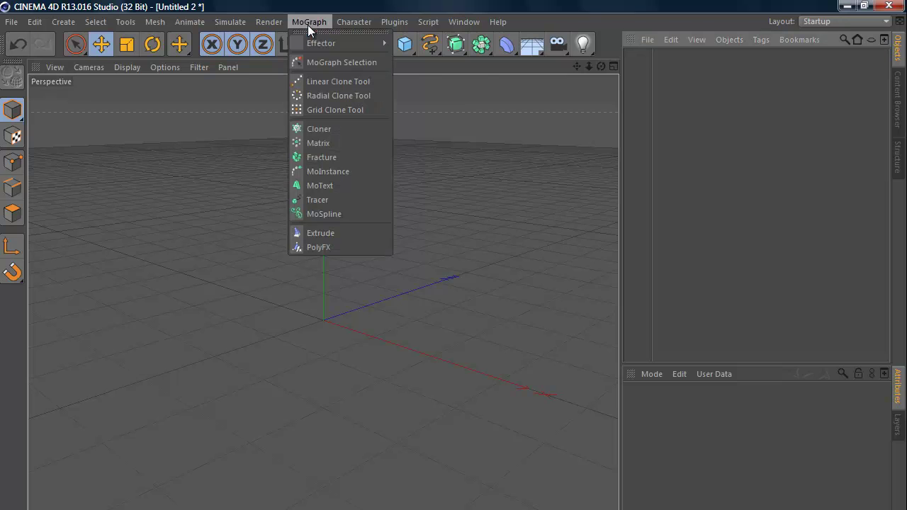
{"action": "mouse_move", "coordinate": [325, 44]}
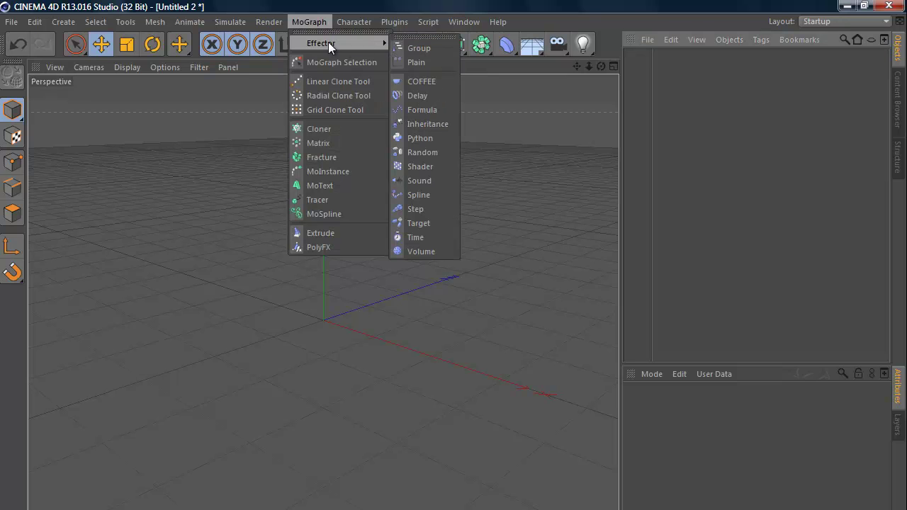
{"action": "left_click", "coordinate": [314, 22]}
{"action": "left_click", "coordinate": [310, 21]}
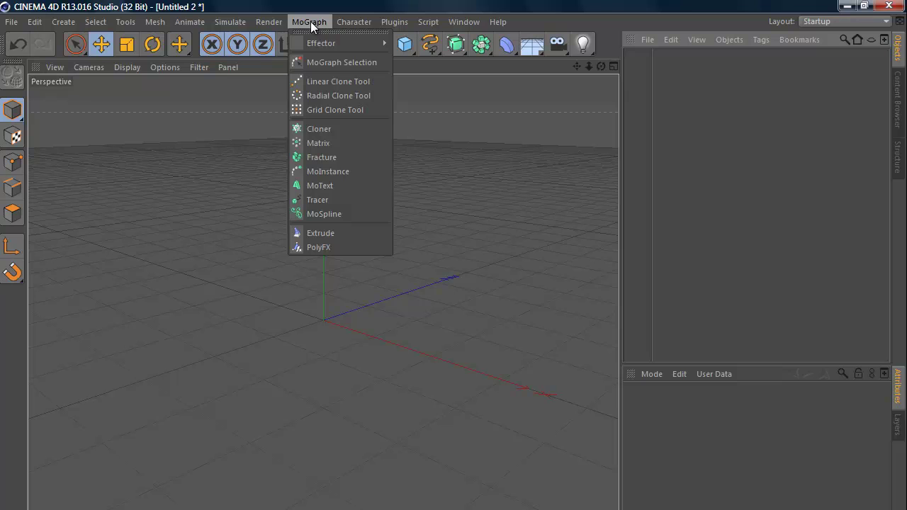
{"action": "mouse_move", "coordinate": [337, 42]}
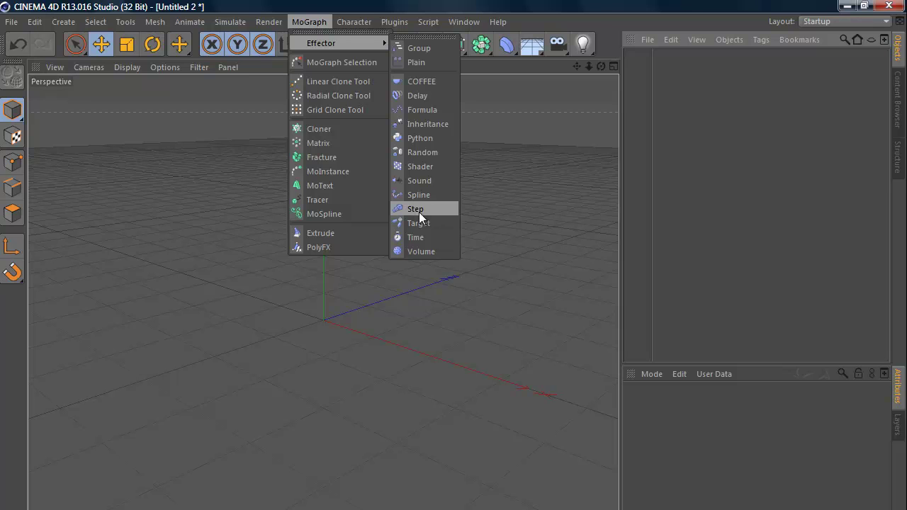
{"action": "left_click", "coordinate": [309, 21]}
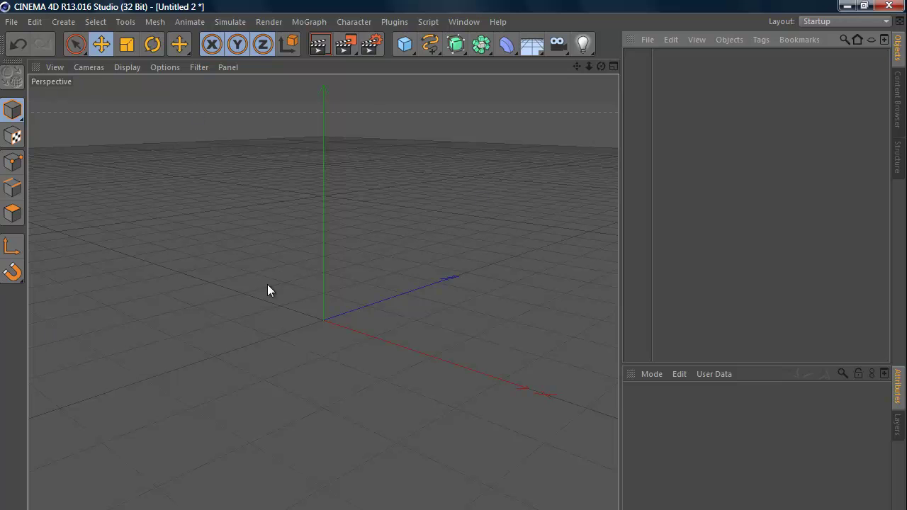
Add a MoText object to the scene and set its alignment to Middle
{"action": "left_click", "coordinate": [309, 21]}
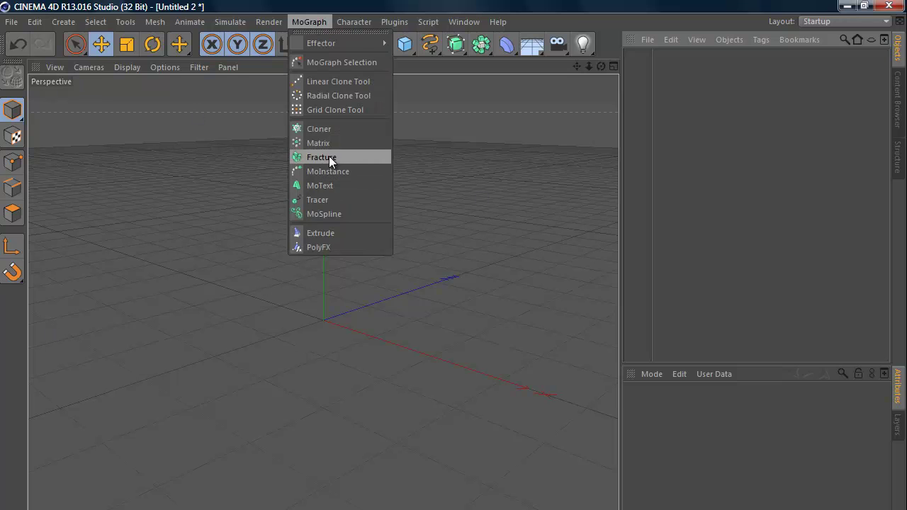
{"action": "left_click", "coordinate": [323, 185]}
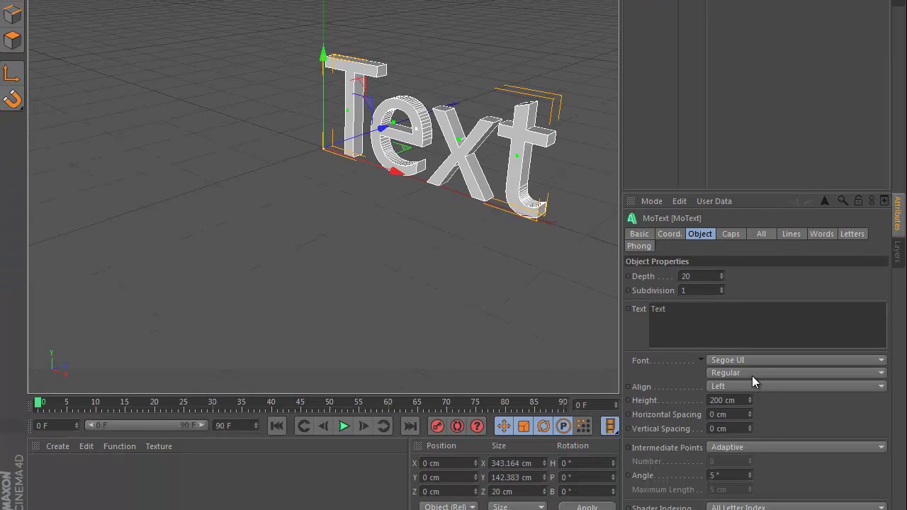
{"action": "left_click", "coordinate": [757, 384]}
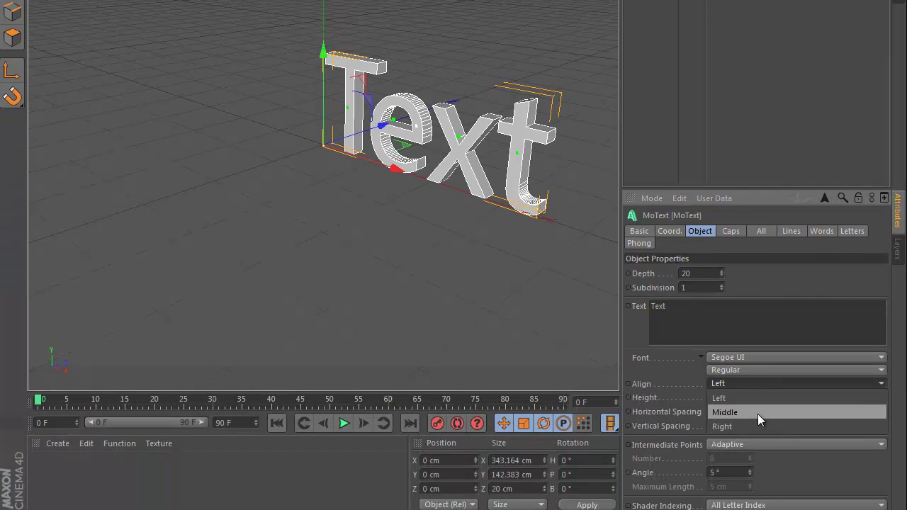
{"action": "left_click", "coordinate": [758, 411]}
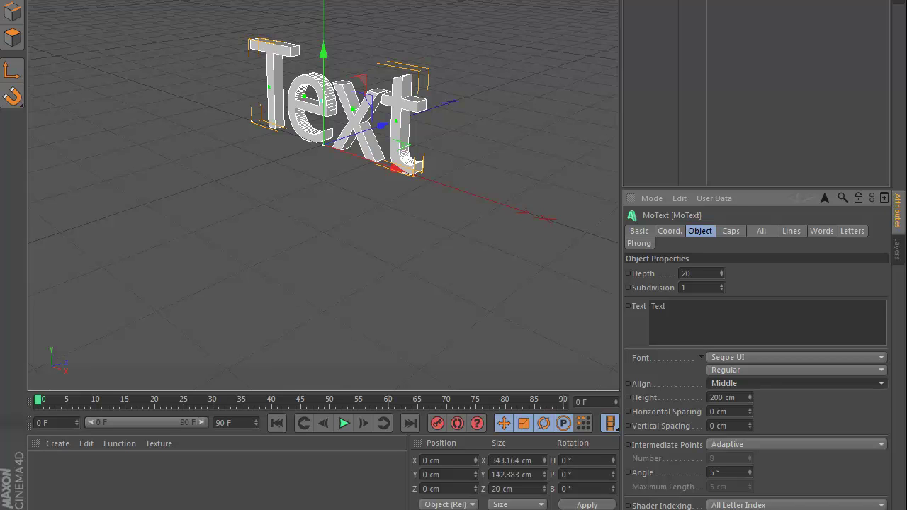
{"action": "left_click_drag", "start_coordinate": [476, 181], "coordinate": [454, 176], "text": "alt"}
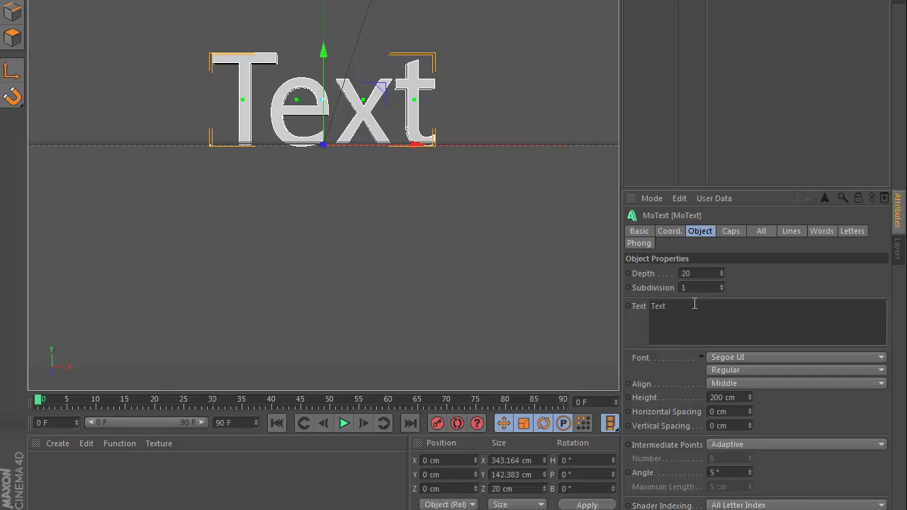
{"action": "left_click_drag", "start_coordinate": [695, 305], "coordinate": [592, 310]}
{"action": "key", "text": "r"}
{"action": "key", "text": "o"}
{"action": "key", "text": "l"}
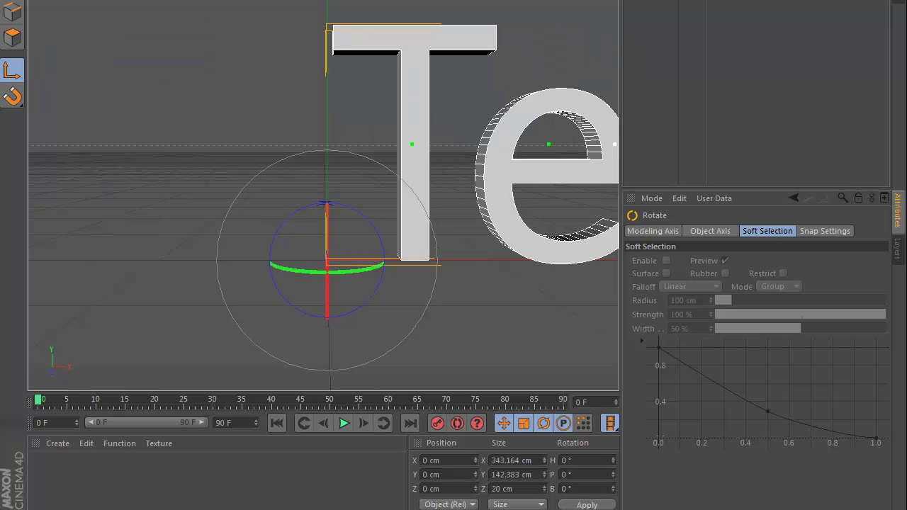
{"action": "scroll", "coordinate": [454, 182], "scroll_direction": "down", "scroll_amount": 8}
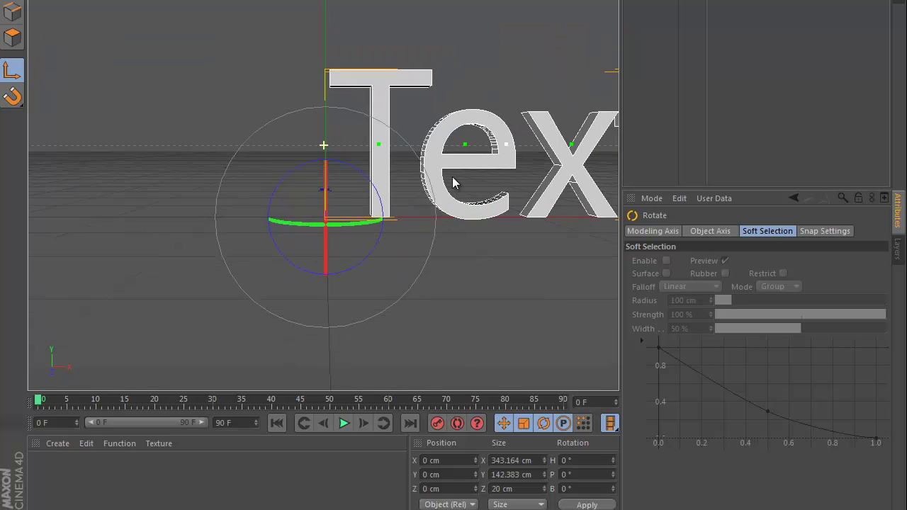
{"action": "mouse_move", "coordinate": [453, 177]}
{"action": "middle_mouse_down", "text": "alt"}
{"action": "mouse_move", "coordinate": [453, 130]}
{"action": "mouse_move", "coordinate": [453, 164]}
{"action": "middle_mouse_up", "text": "alt"}
Replace the MoText object's default text with TUTORIAL
{"action": "left_click", "coordinate": [680, 26]}
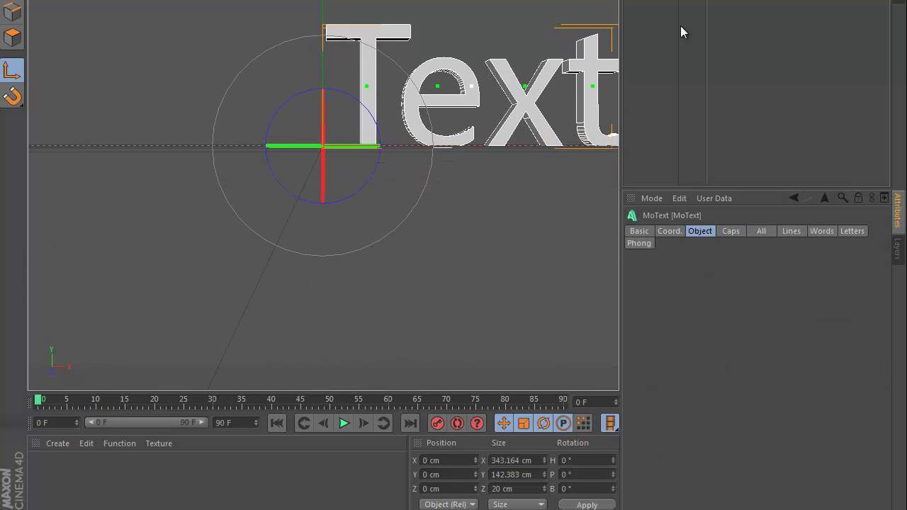
{"action": "left_click", "coordinate": [700, 231]}
{"action": "left_click_drag", "start_coordinate": [720, 309], "coordinate": [567, 306]}
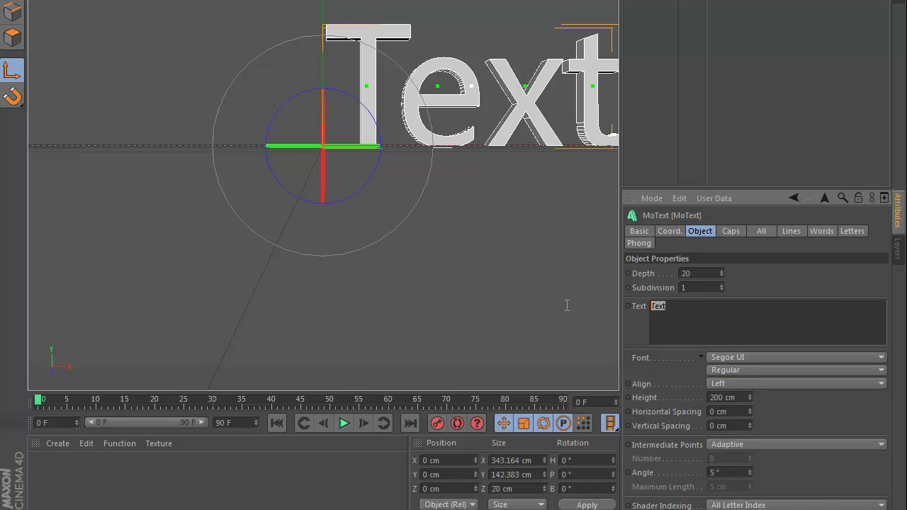
{"action": "type", "text": "tUTORIAL"}
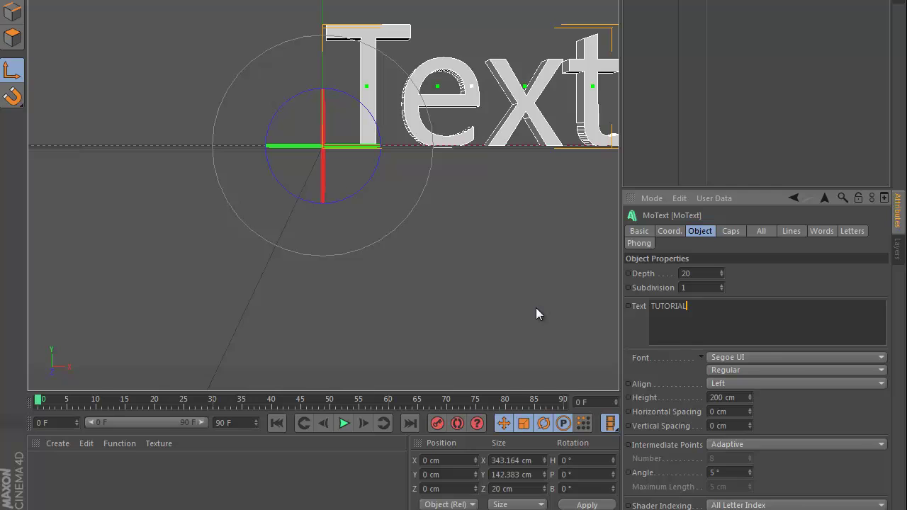
Change the font of the TUTORIAL text to Century Gothic
{"action": "left_click", "coordinate": [753, 370]}
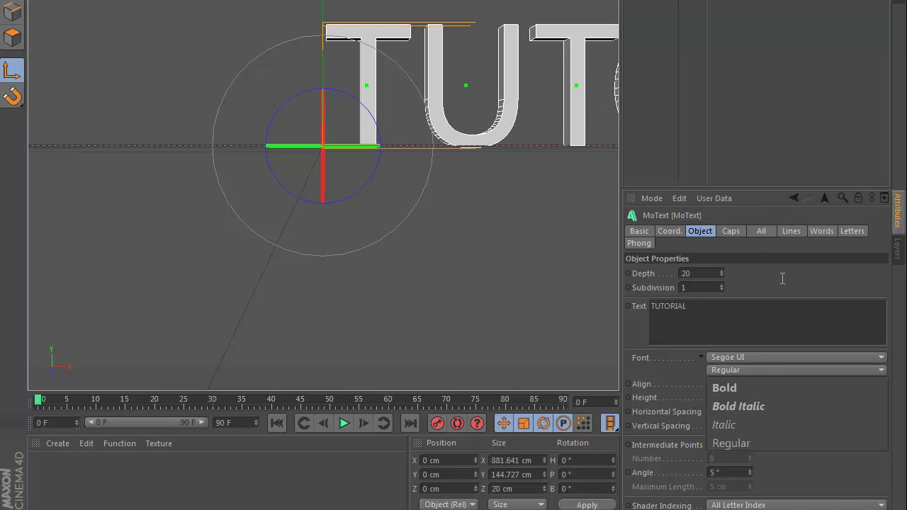
{"action": "left_click", "coordinate": [765, 354]}
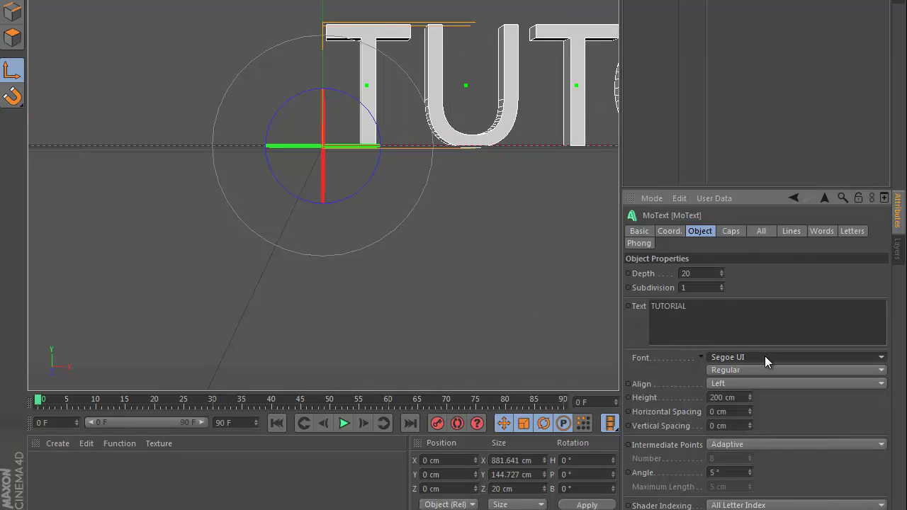
{"action": "left_click", "coordinate": [794, 357]}
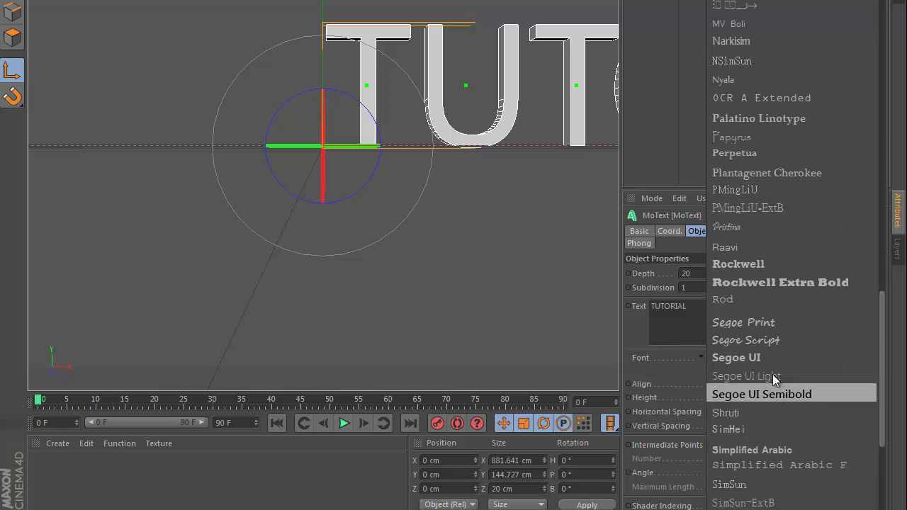
{"action": "scroll", "coordinate": [771, 161], "scroll_direction": "up", "scroll_amount": 10}
{"action": "scroll", "coordinate": [769, 163], "scroll_direction": "up", "scroll_amount": 10}
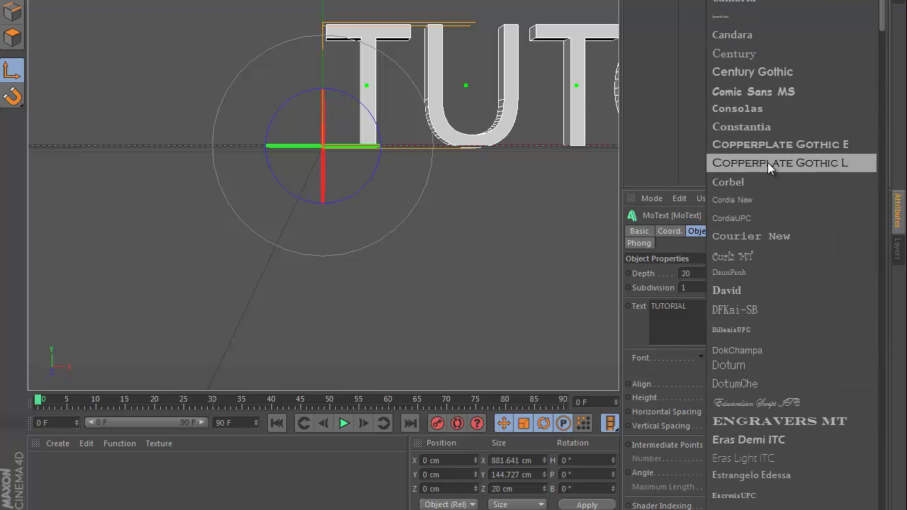
{"action": "left_click", "coordinate": [770, 239]}
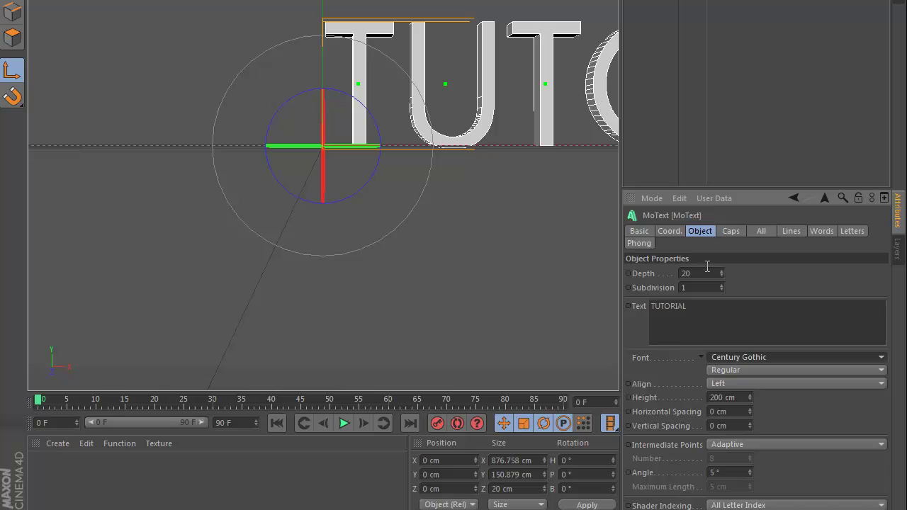
Set the alignment of the TUTORIAL text to Middle so it is centred on the origin
{"action": "left_click", "coordinate": [768, 384]}
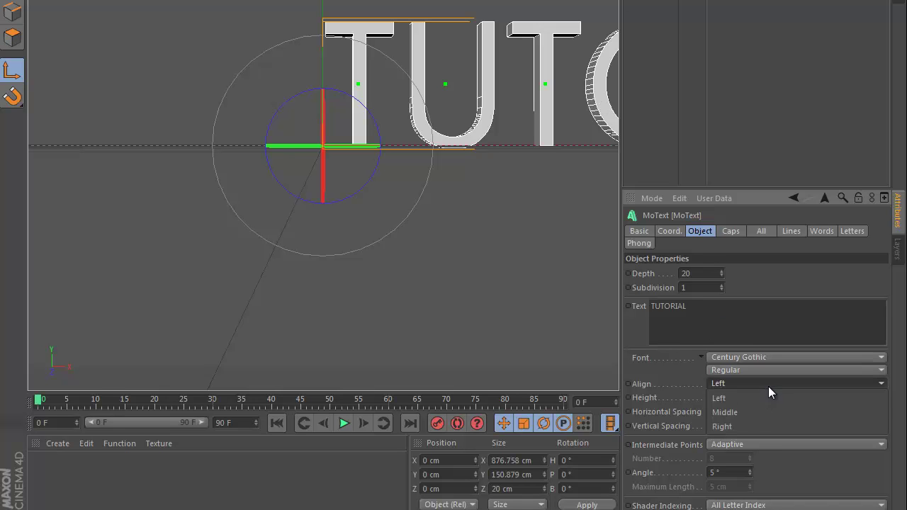
{"action": "left_click", "coordinate": [761, 410]}
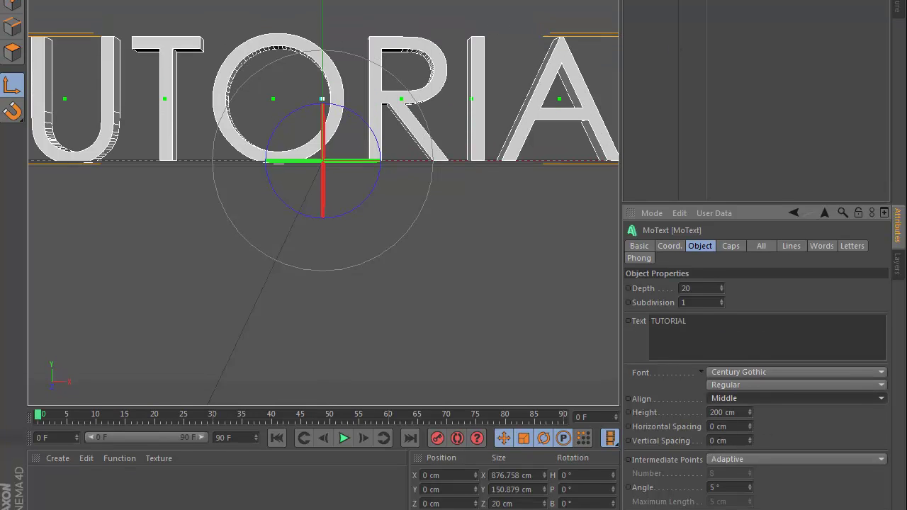
{"action": "scroll", "coordinate": [453, 177], "scroll_direction": "down", "scroll_amount": 3}
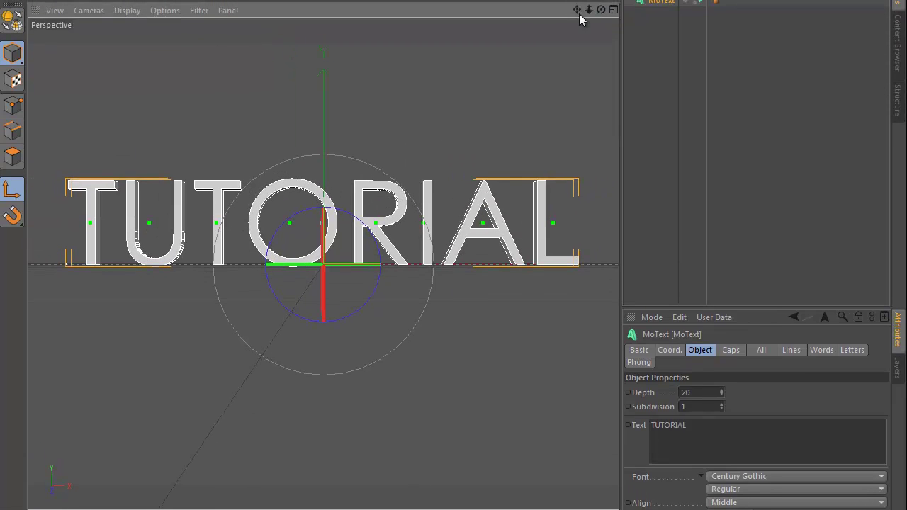
{"action": "left_click_drag", "start_coordinate": [577, 10], "coordinate": [453, 296]}
Set the Century Gothic text to the Bold style and deselect the MoText object
{"action": "left_click", "coordinate": [746, 489]}
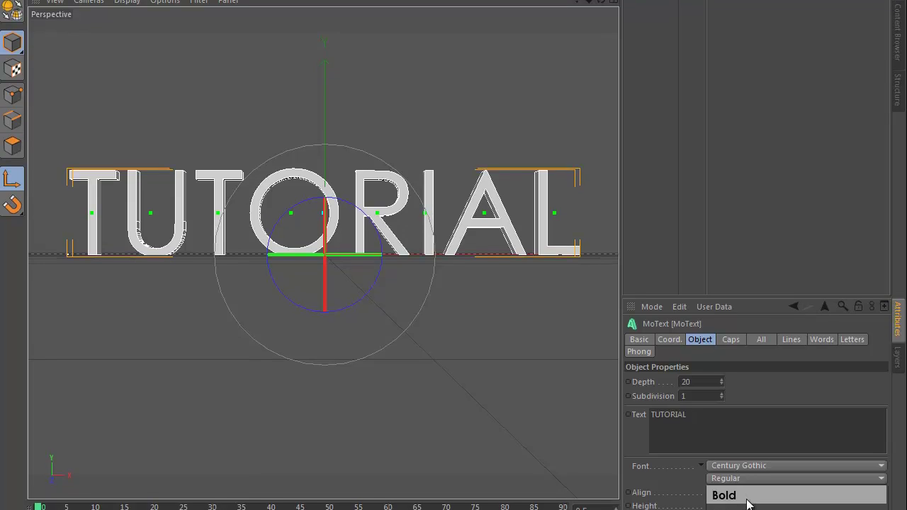
{"action": "left_click", "coordinate": [727, 507]}
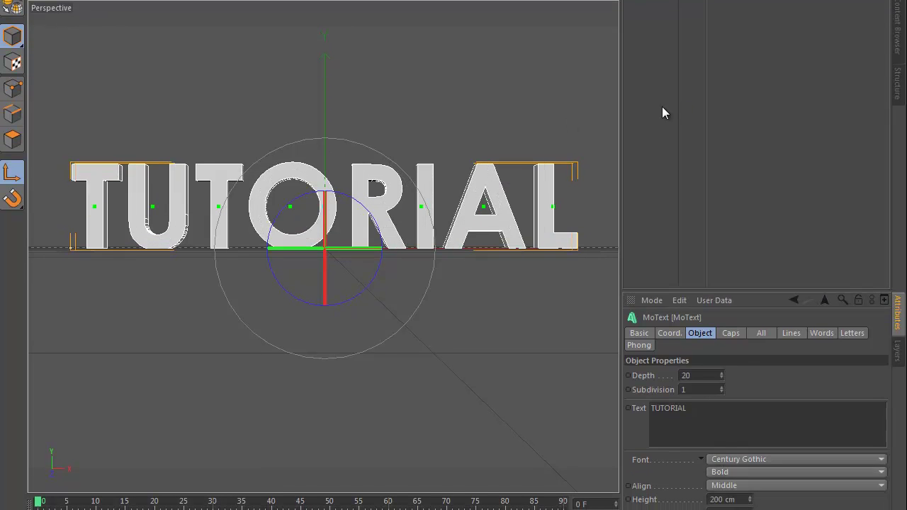
{"action": "left_click", "coordinate": [659, 114]}
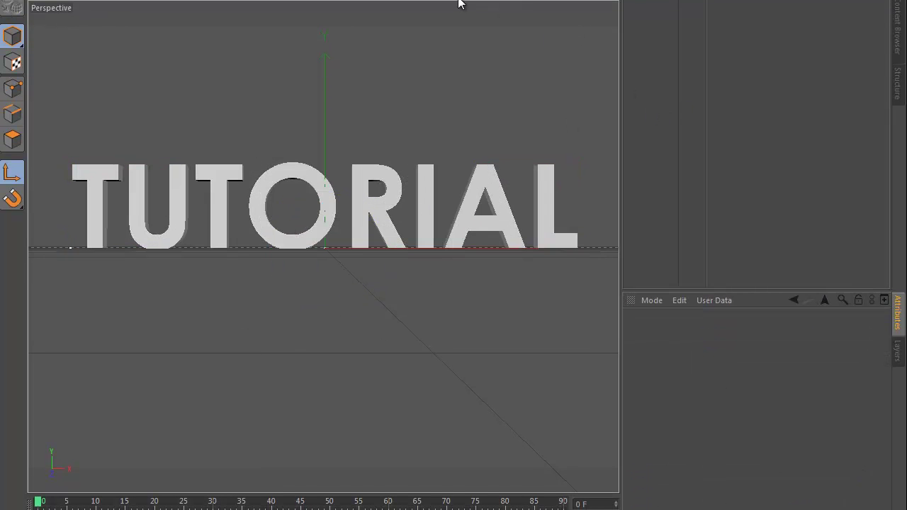
{"action": "left_click_drag", "start_coordinate": [588, 1], "coordinate": [454, 279]}
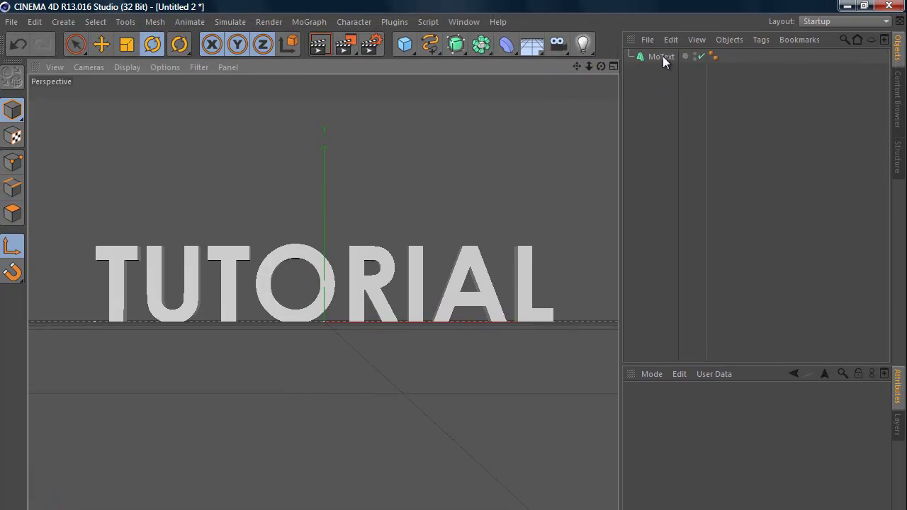
Add a Step effector to the selected MoText object
{"action": "left_click", "coordinate": [662, 57]}
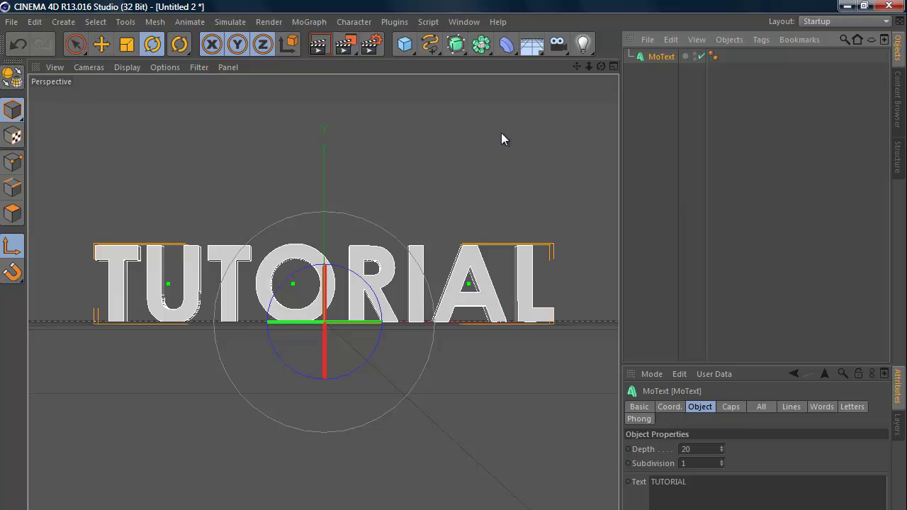
{"action": "left_click", "coordinate": [102, 44]}
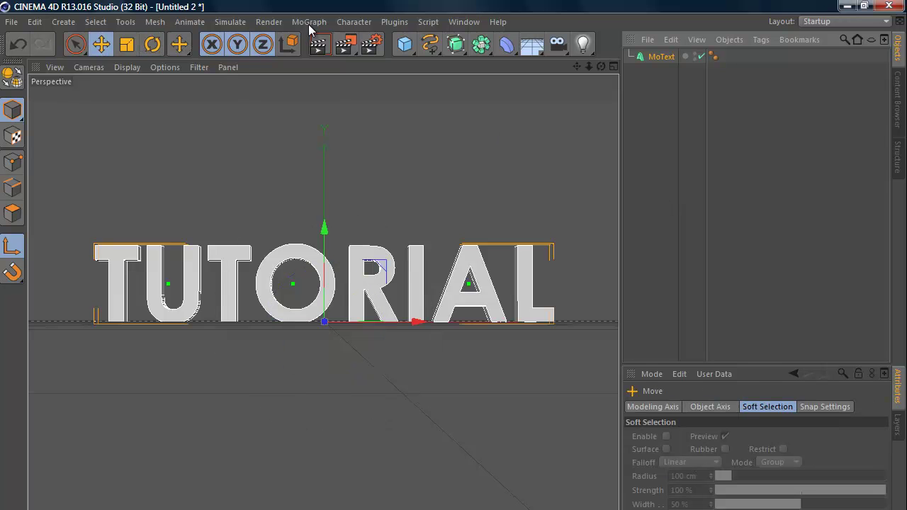
{"action": "left_click", "coordinate": [309, 22]}
{"action": "mouse_move", "coordinate": [372, 44]}
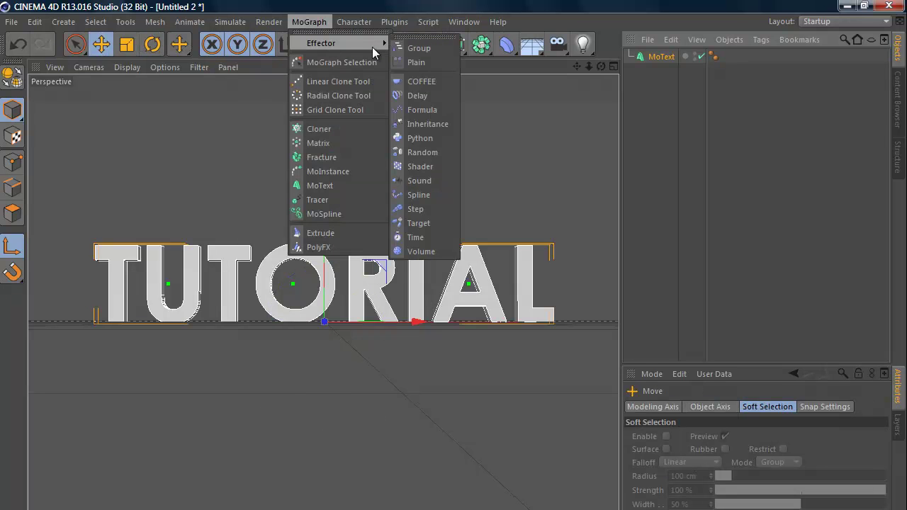
{"action": "left_click", "coordinate": [420, 209]}
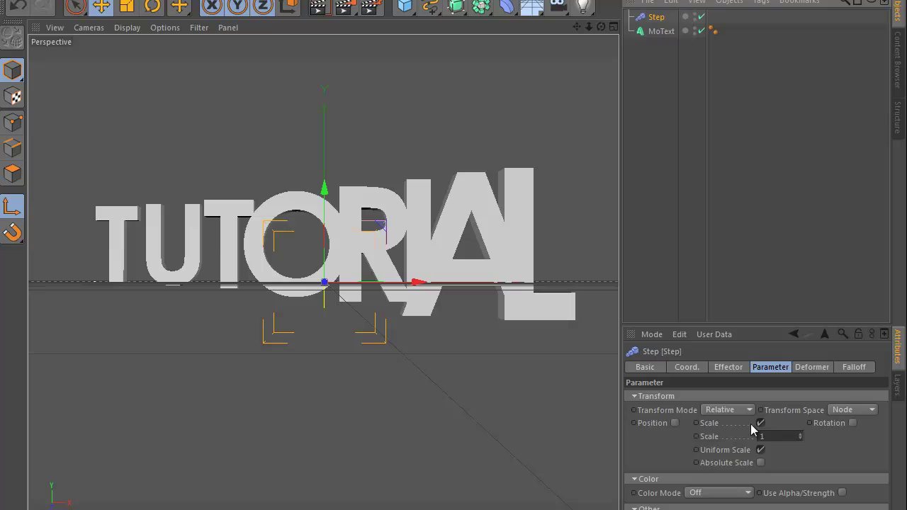
Turn off Scale in the Step effector's transform parameters and turn on Position and Rotation
{"action": "left_click", "coordinate": [759, 424]}
{"action": "left_click", "coordinate": [674, 423]}
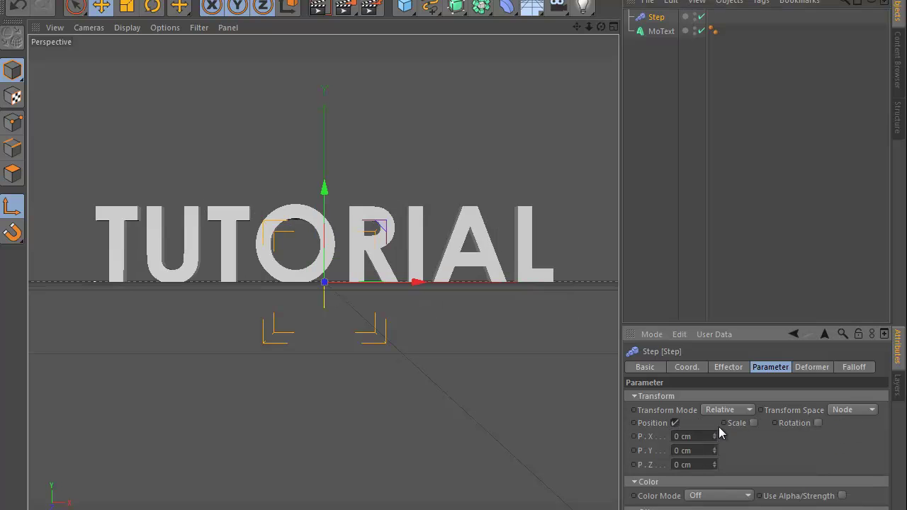
{"action": "left_click", "coordinate": [818, 422]}
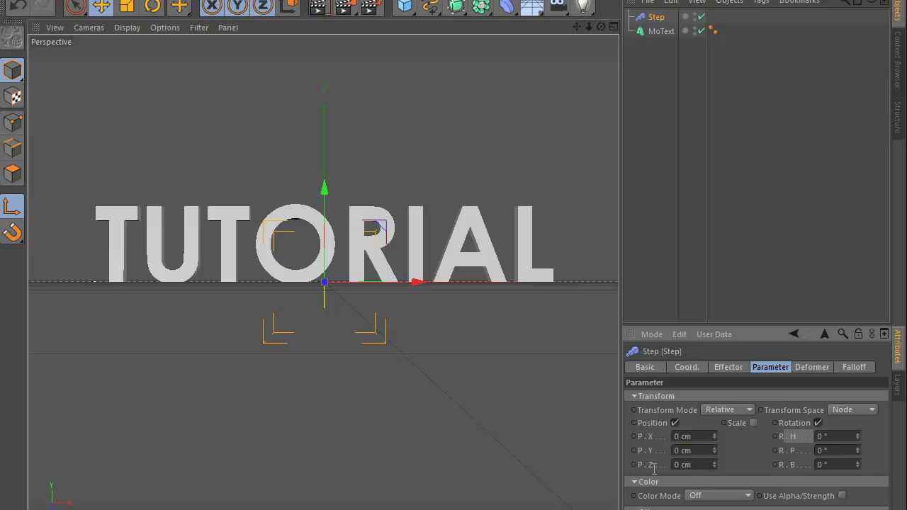
Set the Step effector's Z position offset to -400 cm
{"action": "left_click", "coordinate": [697, 468]}
{"action": "type", "text": "400"}
{"action": "key", "text": "Left"}
{"action": "key", "text": "Left"}
{"action": "key", "text": "Left"}
{"action": "type", "text": "-"}
{"action": "key", "text": "Return"}
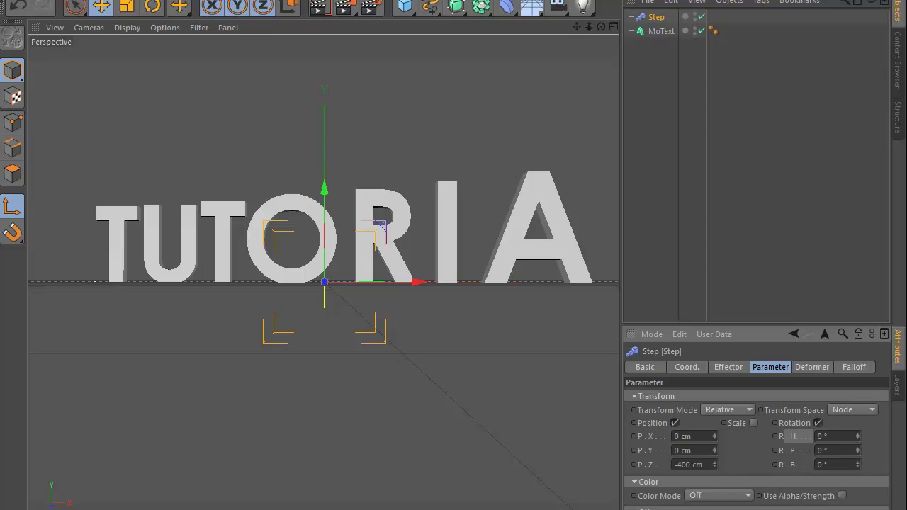
Set the Step effector's Z position offset to -10000 cm
{"action": "left_click_drag", "start_coordinate": [705, 465], "coordinate": [574, 464]}
{"action": "type", "text": "-10000"}
{"action": "key", "text": "Return"}
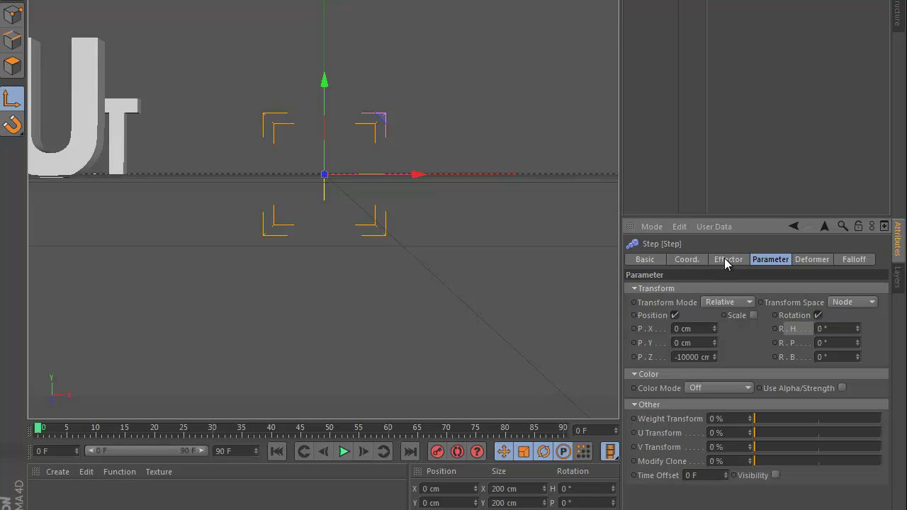
Try adjusting the start point of the Step effector's spline curve
{"action": "left_click", "coordinate": [728, 274]}
{"action": "left_click_drag", "start_coordinate": [680, 387], "coordinate": [681, 383]}
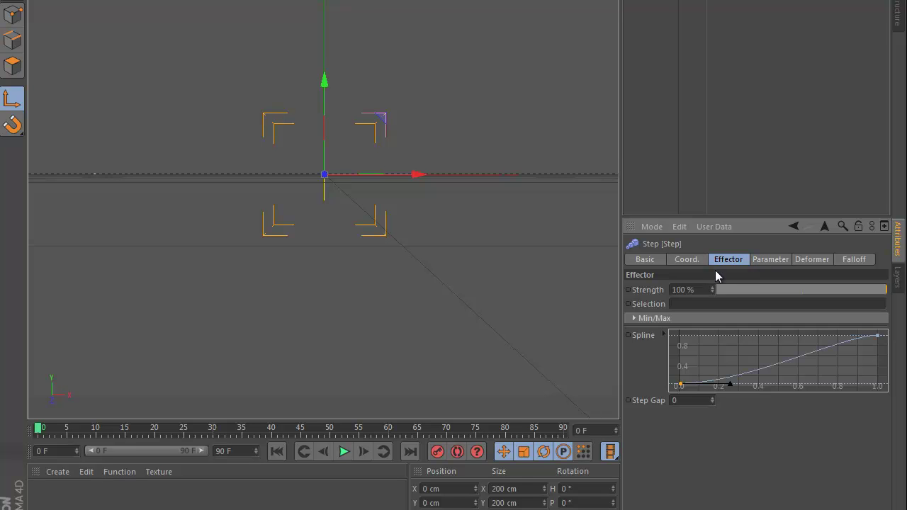
{"action": "left_click", "coordinate": [764, 258]}
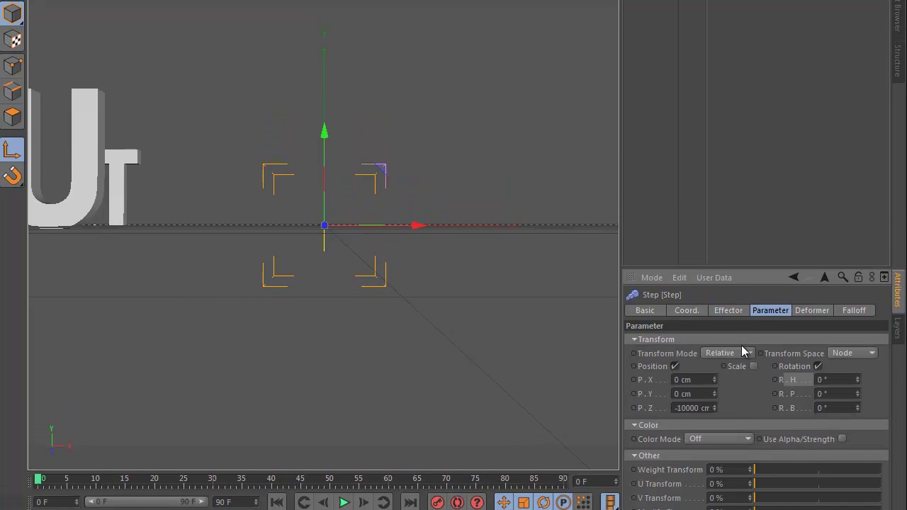
Set the Step effector's Z position offset to -200 cm and scrub the timeline to frame 60
{"action": "left_click", "coordinate": [684, 408]}
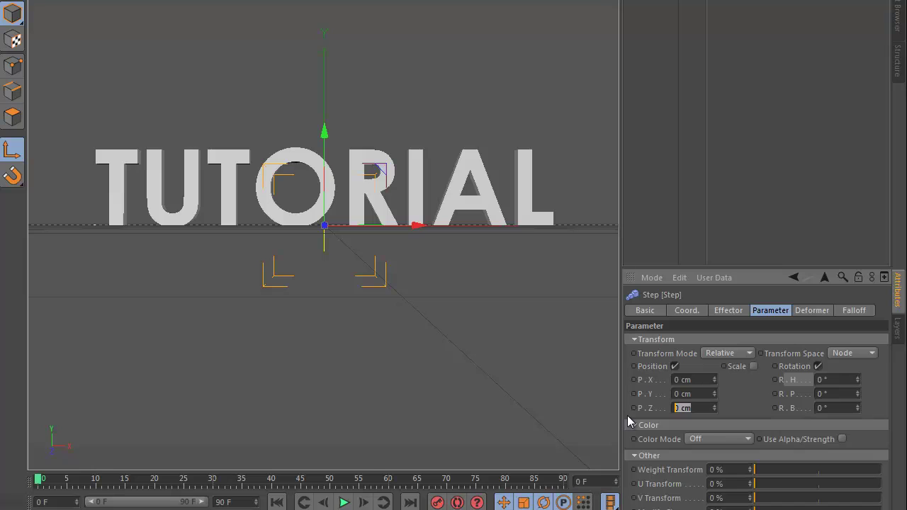
{"action": "key", "text": "BackSpace"}
{"action": "key", "text": "Return"}
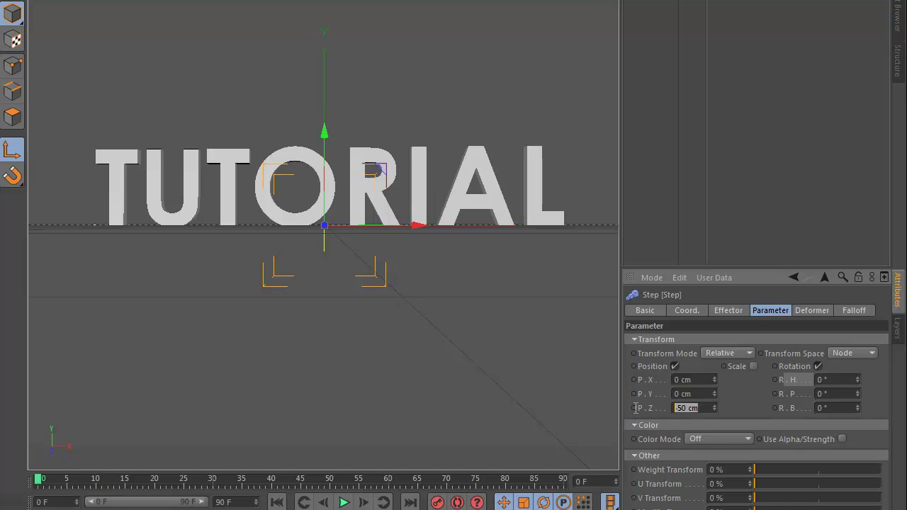
{"action": "type", "text": "-200"}
{"action": "key", "text": "Return"}
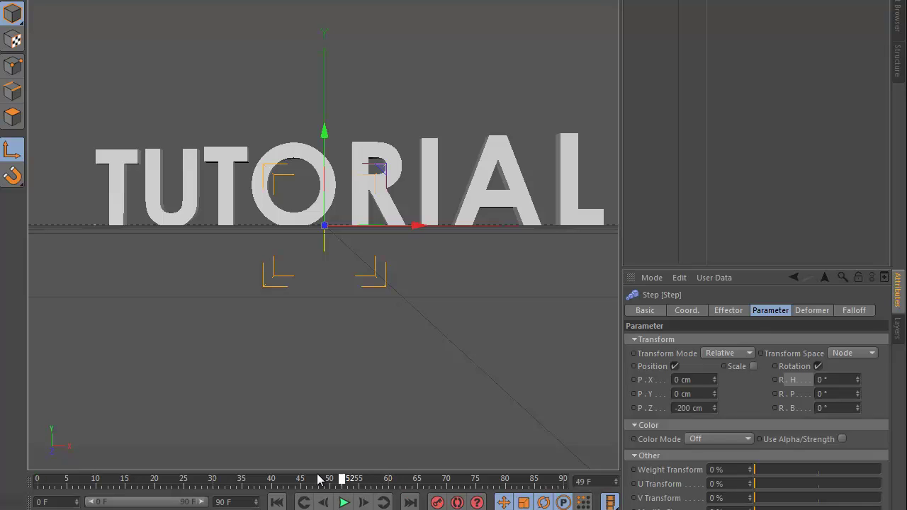
{"action": "left_click", "coordinate": [227, 486]}
{"action": "left_click_drag", "start_coordinate": [226, 487], "coordinate": [395, 485]}
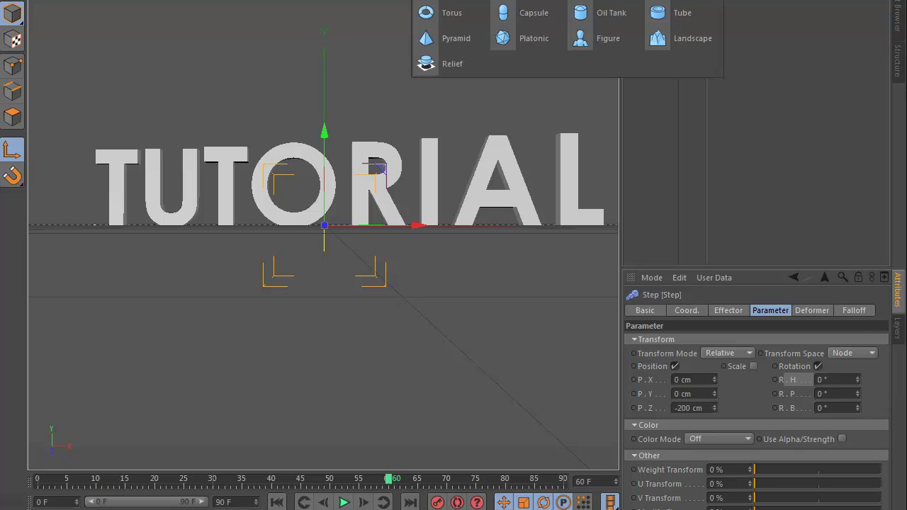
Add a cube as a backdrop for the text, stretching it to about 982 cm wide and 287 cm high
{"action": "left_click", "coordinate": [580, 0]}
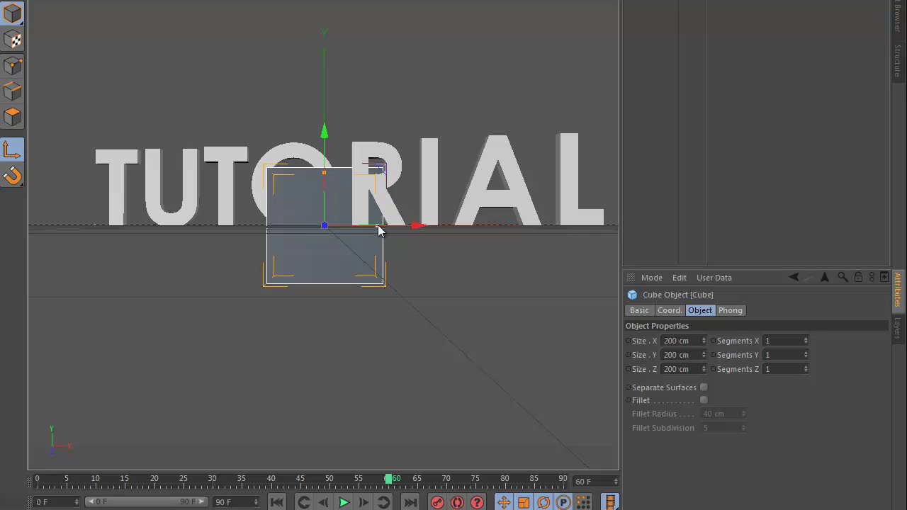
{"action": "left_click_drag", "start_coordinate": [378, 226], "coordinate": [593, 227]}
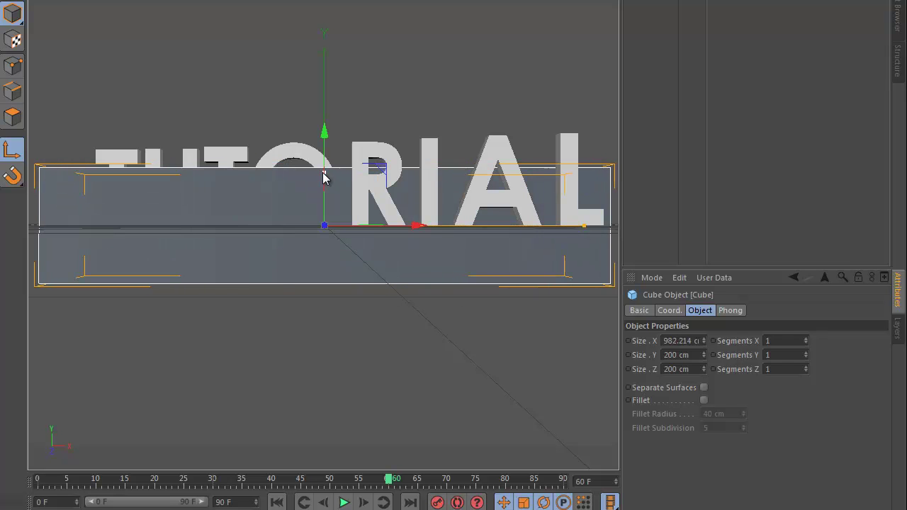
{"action": "left_click_drag", "start_coordinate": [323, 177], "coordinate": [329, 110]}
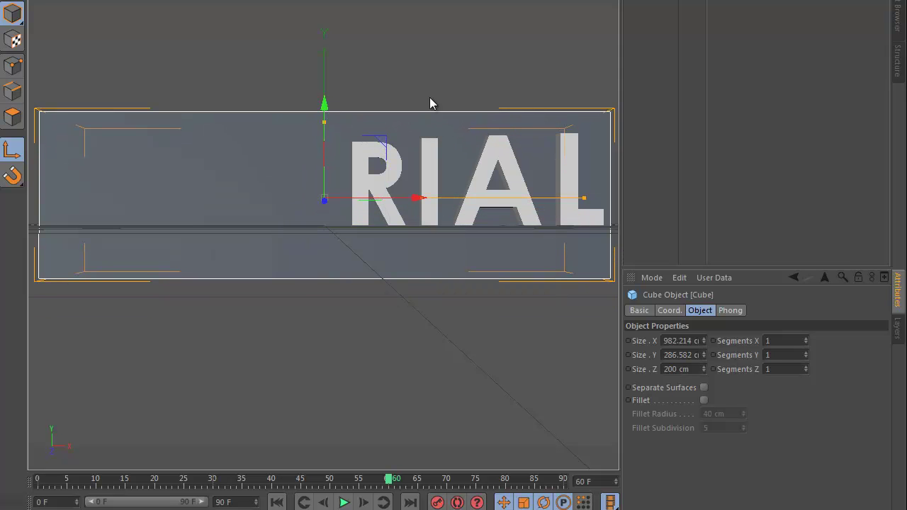
Thin the cube to about 35 cm deep and place it just behind the letters, working in the top view and returning to perspective
{"action": "key", "text": "F5"}
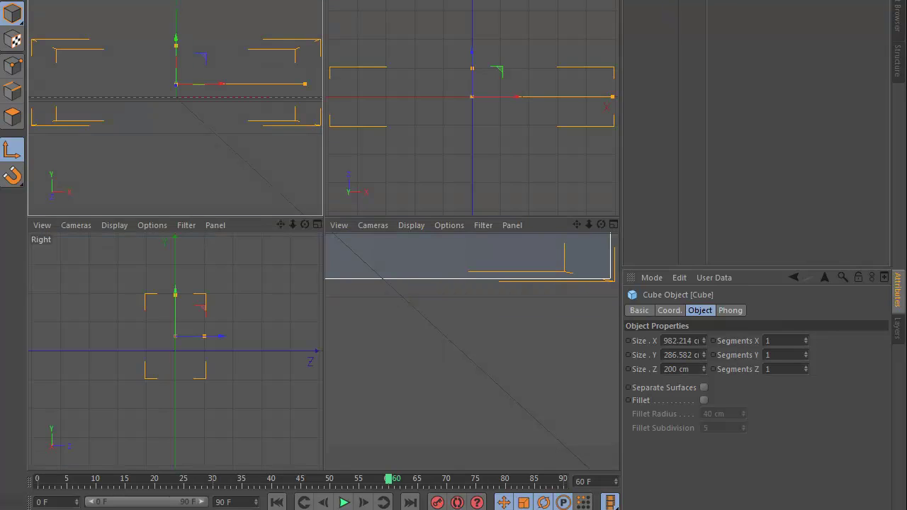
{"action": "key", "text": "F2"}
{"action": "mouse_move", "coordinate": [324, 146]}
{"action": "left_mouse_down"}
{"action": "mouse_move", "coordinate": [348, 76]}
{"action": "mouse_move", "coordinate": [366, 90]}
{"action": "mouse_move", "coordinate": [324, 138]}
{"action": "mouse_move", "coordinate": [334, 148]}
{"action": "left_mouse_up"}
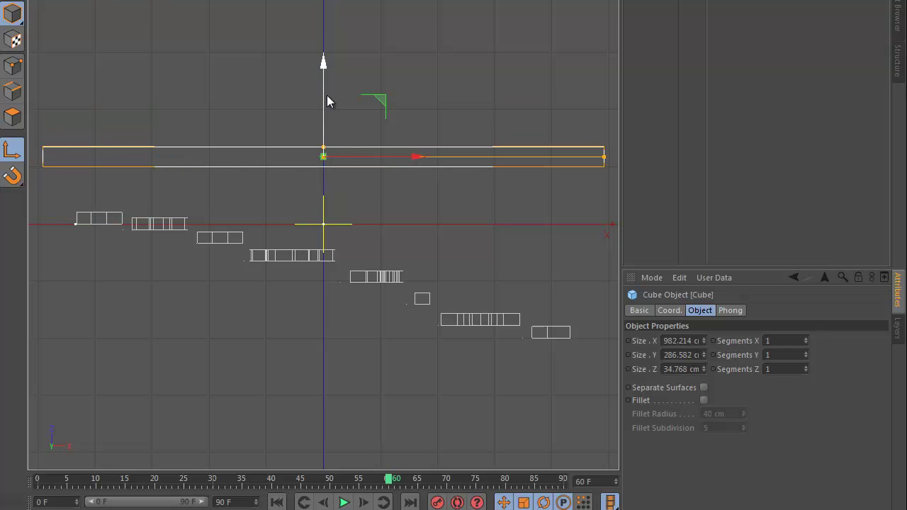
{"action": "left_click_drag", "start_coordinate": [326, 95], "coordinate": [316, 148]}
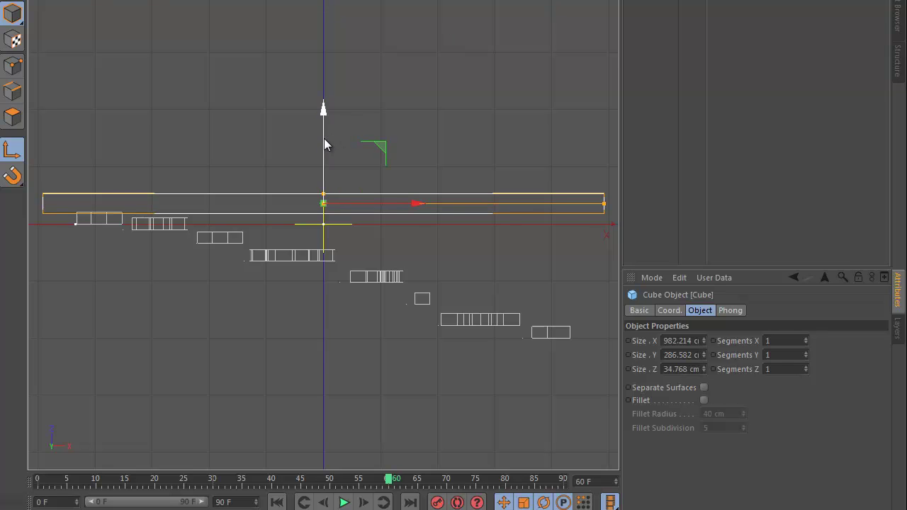
{"action": "left_click_drag", "start_coordinate": [327, 138], "coordinate": [328, 137]}
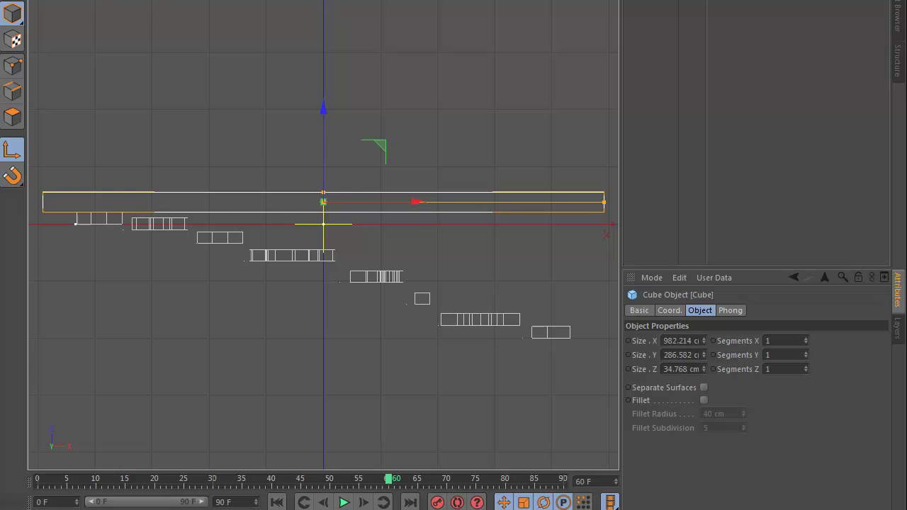
{"action": "key", "text": "F5"}
{"action": "key", "text": "F1"}
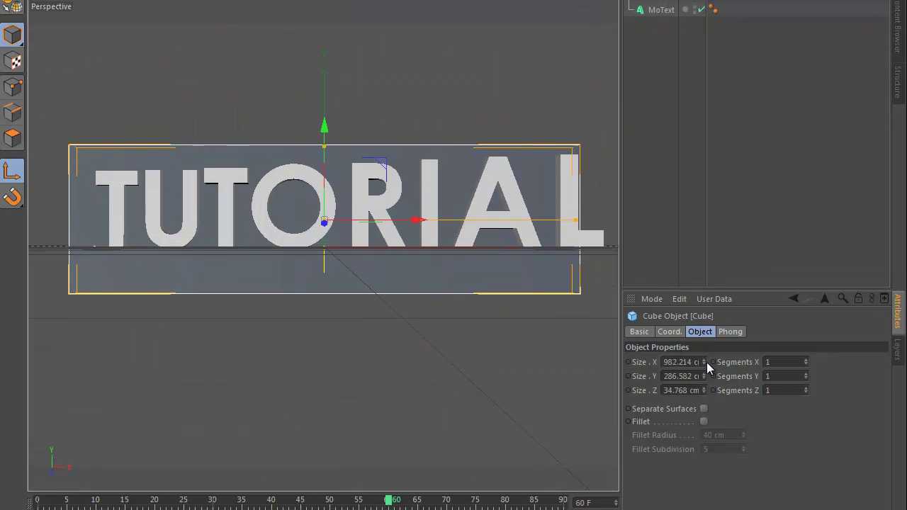
Select the Step effector and keyframe its Z position offset of -200 cm at frame 0
{"action": "left_click", "coordinate": [656, 31]}
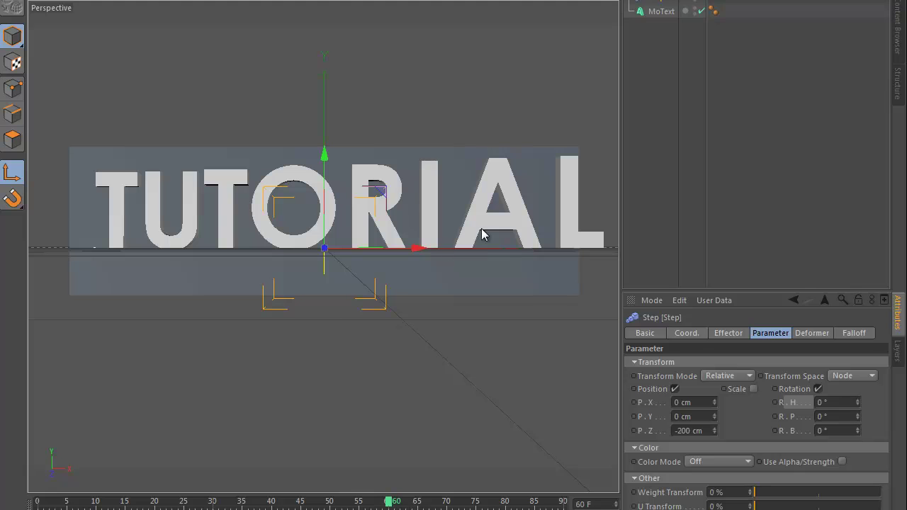
{"action": "left_click_drag", "start_coordinate": [389, 502], "coordinate": [0, 499]}
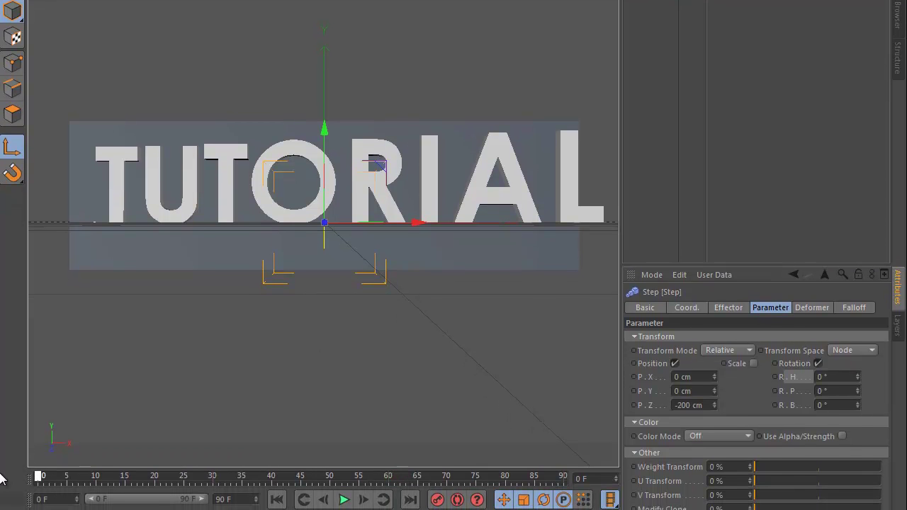
{"action": "left_click", "coordinate": [635, 406]}
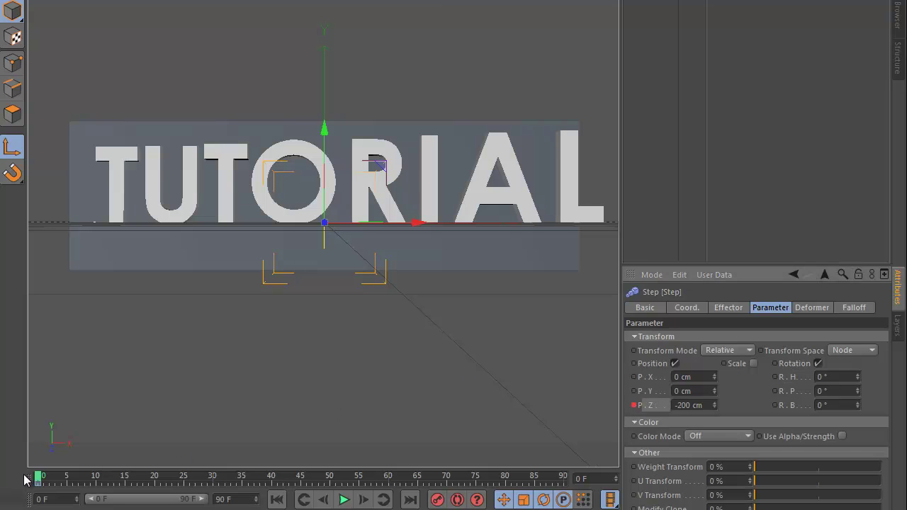
Set the Step effector's Z position offset to 0 cm at frame 60 and keyframe it
{"action": "left_click_drag", "start_coordinate": [40, 480], "coordinate": [390, 484]}
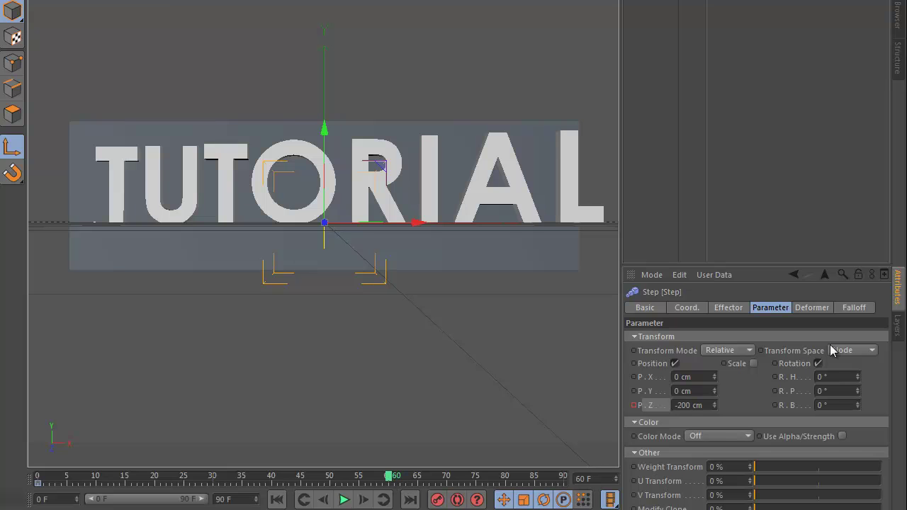
{"action": "double_click", "coordinate": [706, 407]}
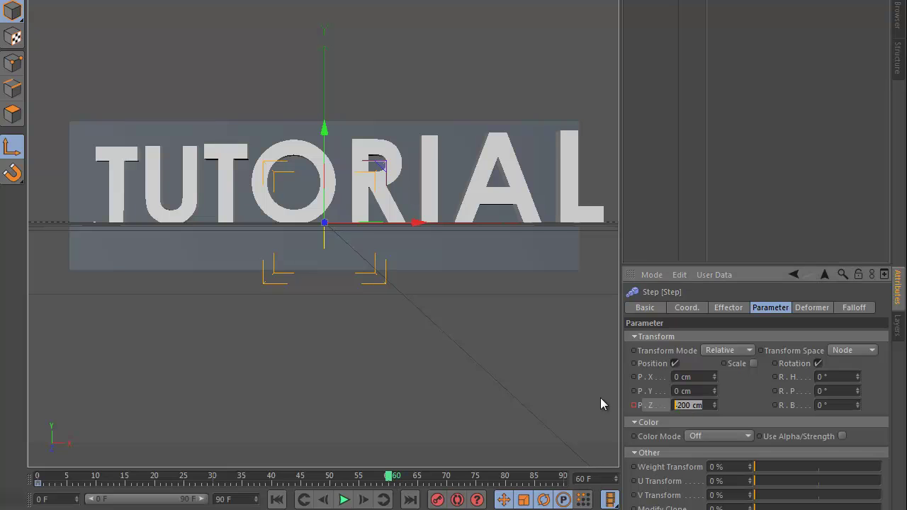
{"action": "type", "text": "0"}
{"action": "key", "text": "Return"}
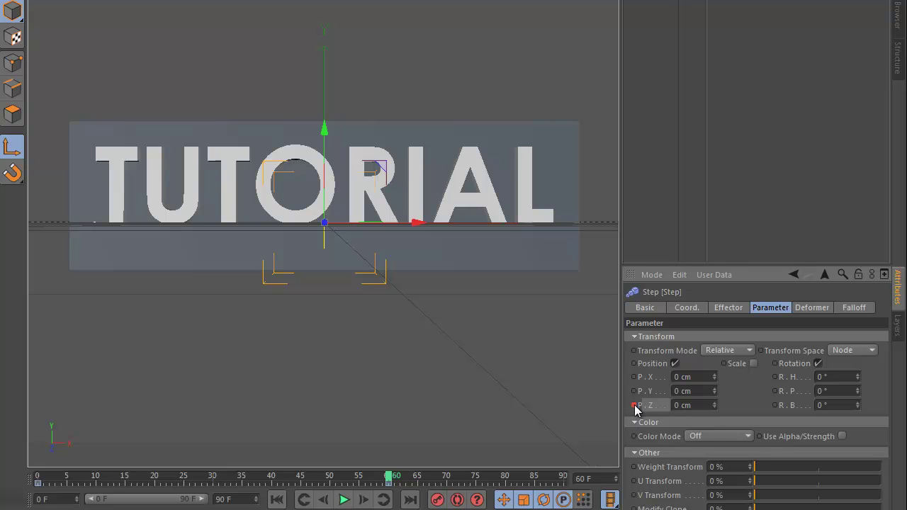
Play the animation to preview the letters' movement, stop it and return to frame 0
{"action": "left_click", "coordinate": [344, 499]}
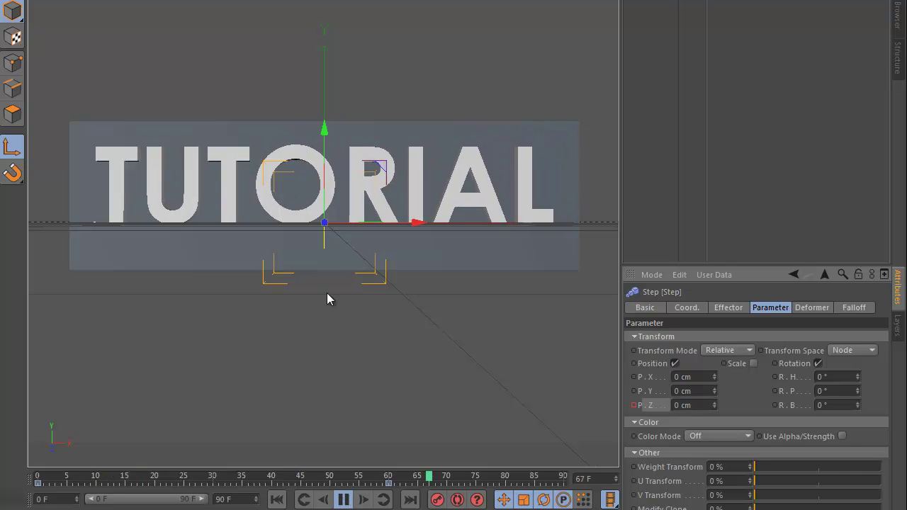
{"action": "left_click", "coordinate": [347, 503]}
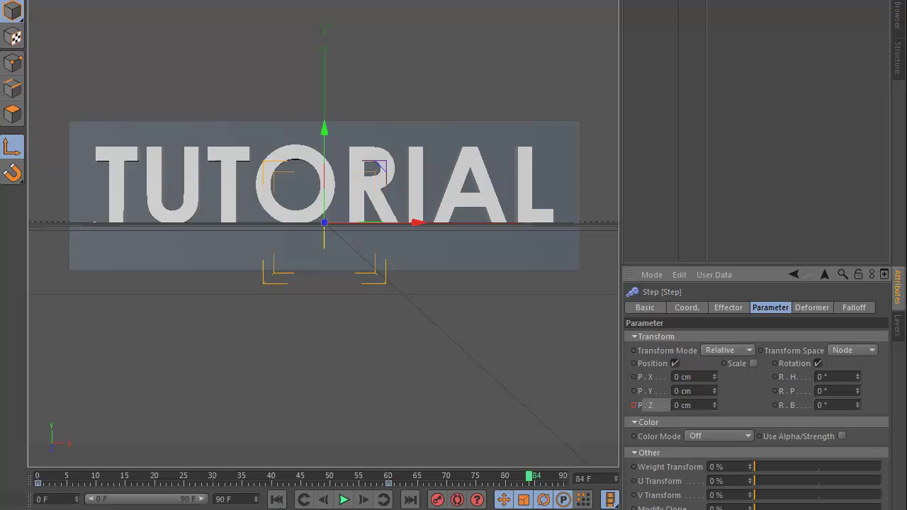
{"action": "left_click", "coordinate": [277, 500]}
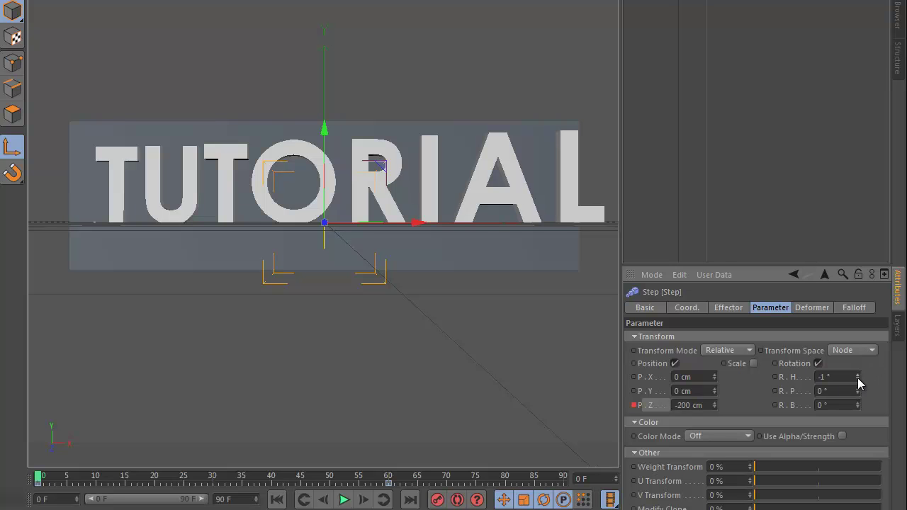
Set the Step effector's heading rotation to 25° at frame 0 and keyframe it
{"action": "left_click_drag", "start_coordinate": [858, 378], "coordinate": [858, 379]}
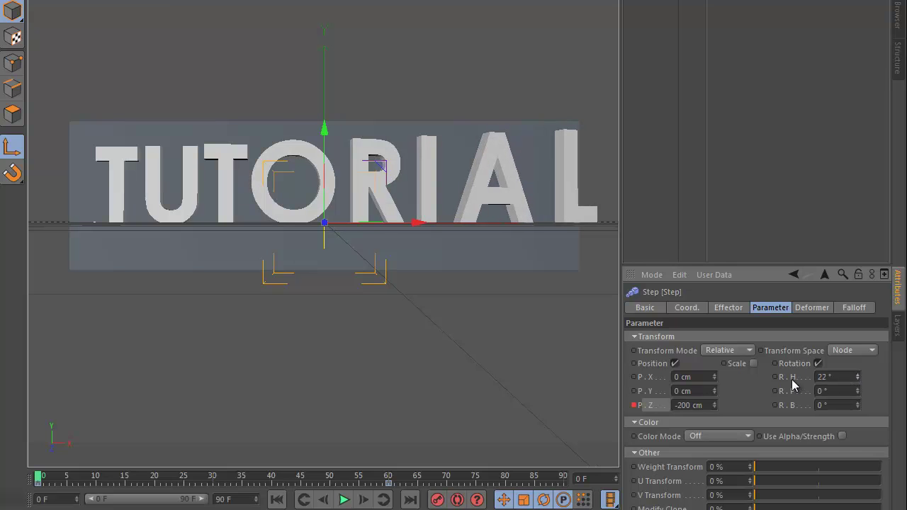
{"action": "left_click_drag", "start_coordinate": [859, 377], "coordinate": [859, 375]}
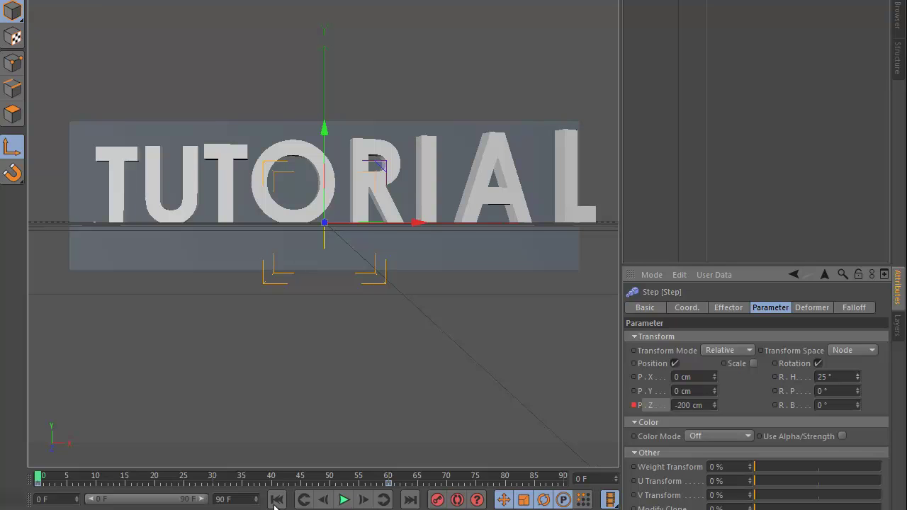
{"action": "left_click", "coordinate": [775, 378], "text": "ctrl"}
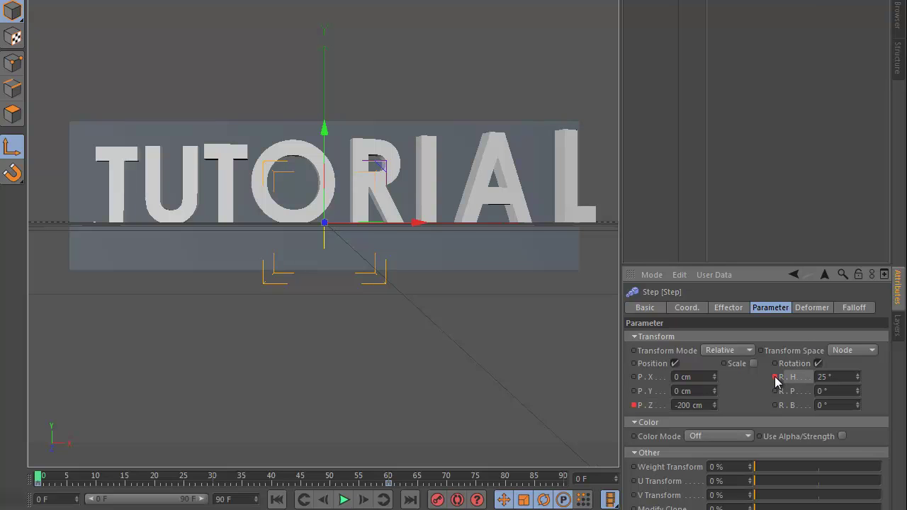
Keyframe the Step effector's heading rotation at 0° on frame 60 and play the animation from the start
{"action": "left_click", "coordinate": [390, 478]}
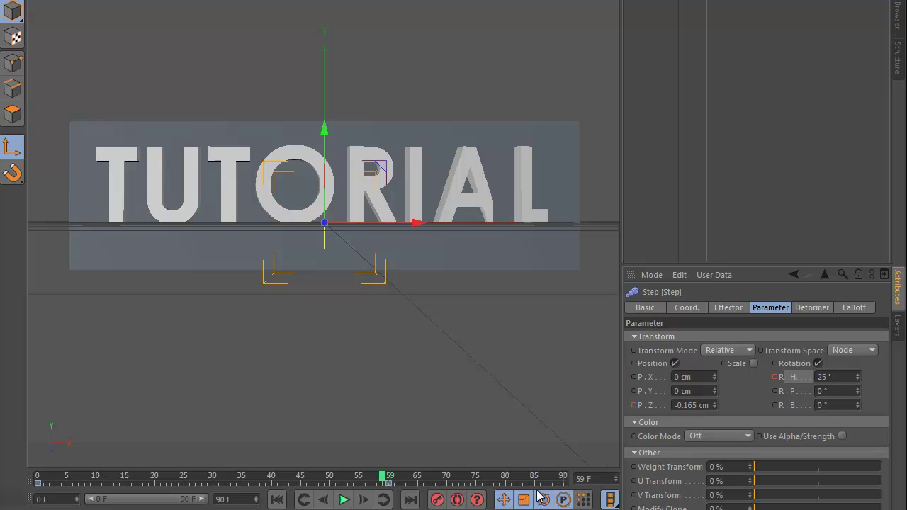
{"action": "left_click", "coordinate": [775, 378], "text": "ctrl"}
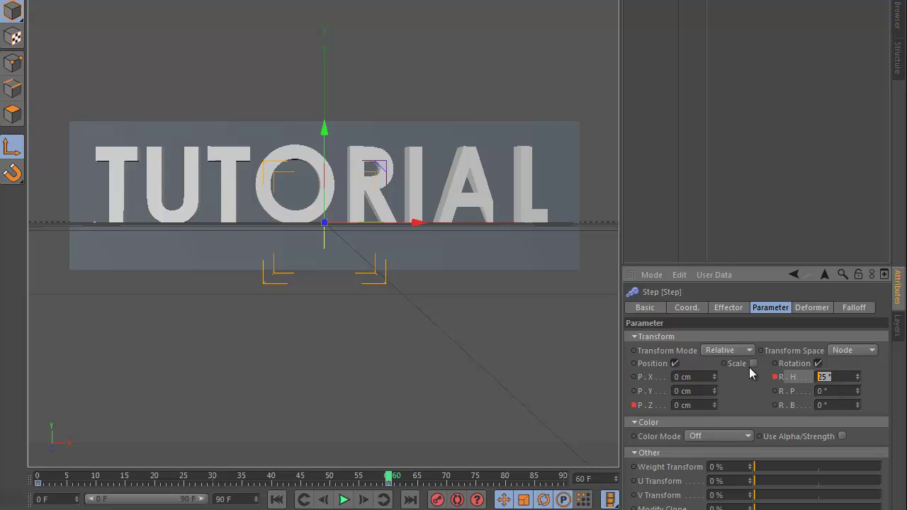
{"action": "key", "text": "Return"}
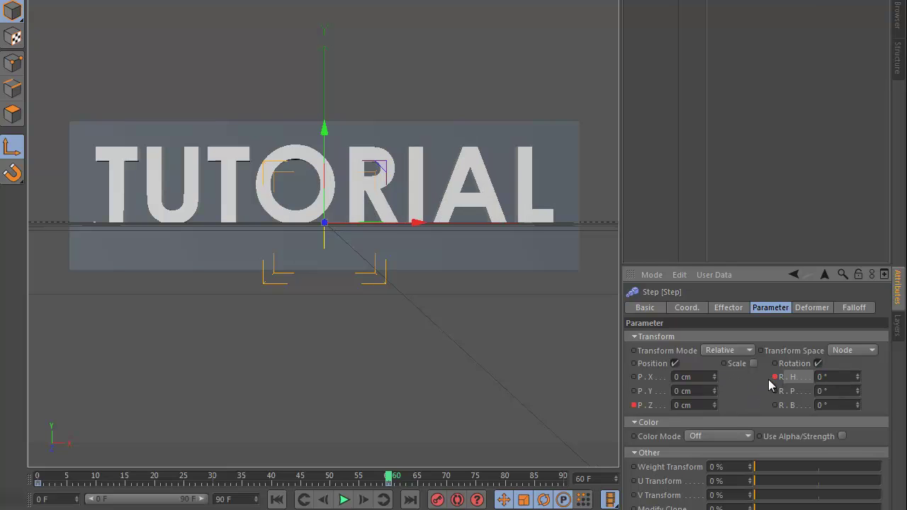
{"action": "left_click", "coordinate": [277, 500]}
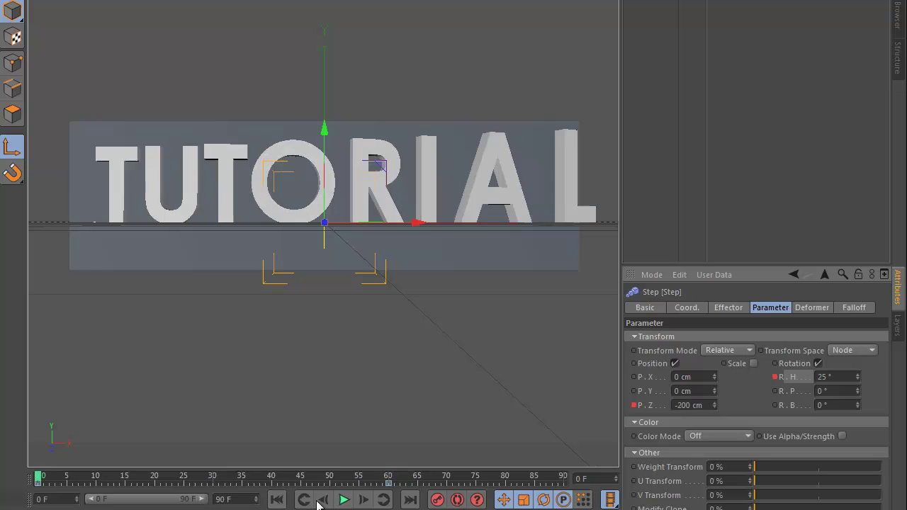
{"action": "left_click", "coordinate": [343, 500]}
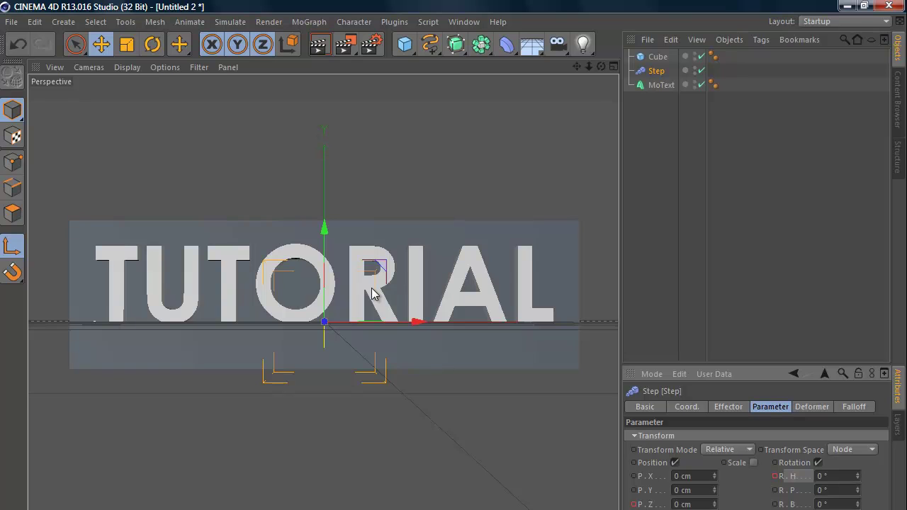
{"action": "left_click", "coordinate": [312, 23]}
{"action": "mouse_move", "coordinate": [337, 44]}
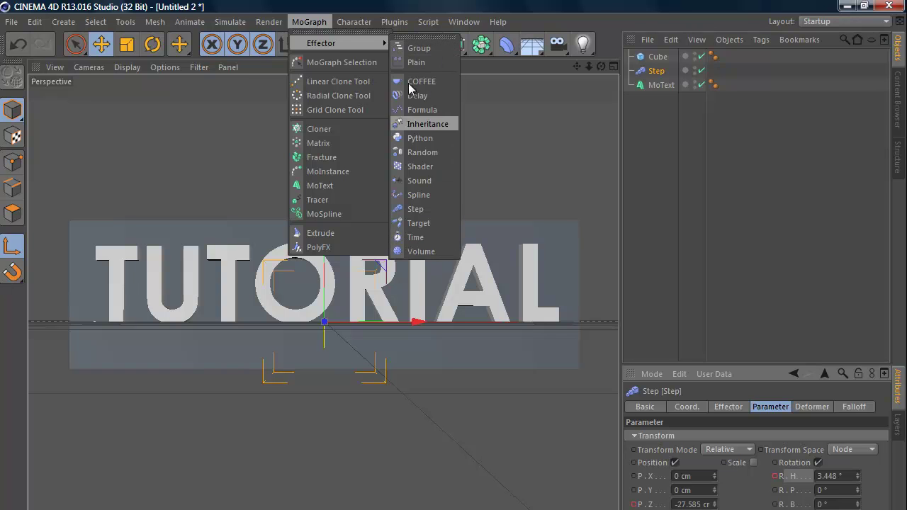
{"action": "left_click", "coordinate": [309, 22]}
{"action": "left_click", "coordinate": [312, 22]}
{"action": "left_click", "coordinate": [323, 24]}
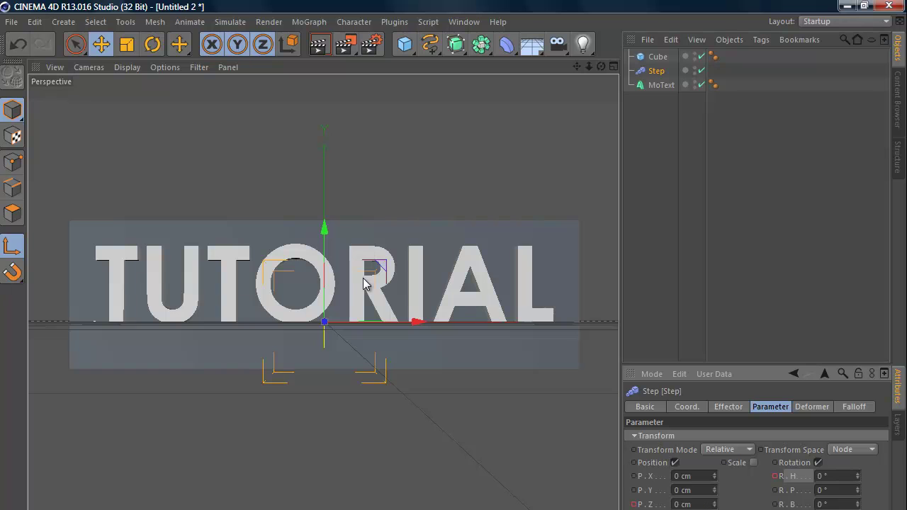